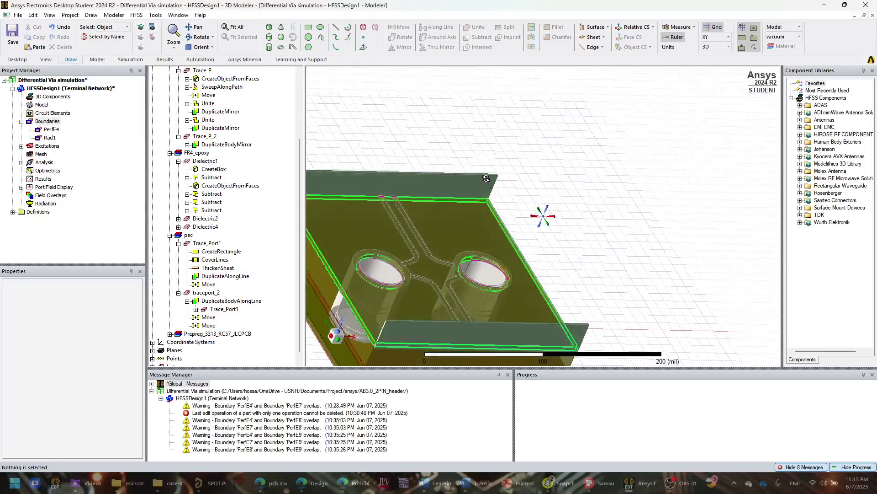
- Assign the pec material to the Trace_Port1 plate at the positive-Y end of the board
alt+drag(553, 163, 478, 155)
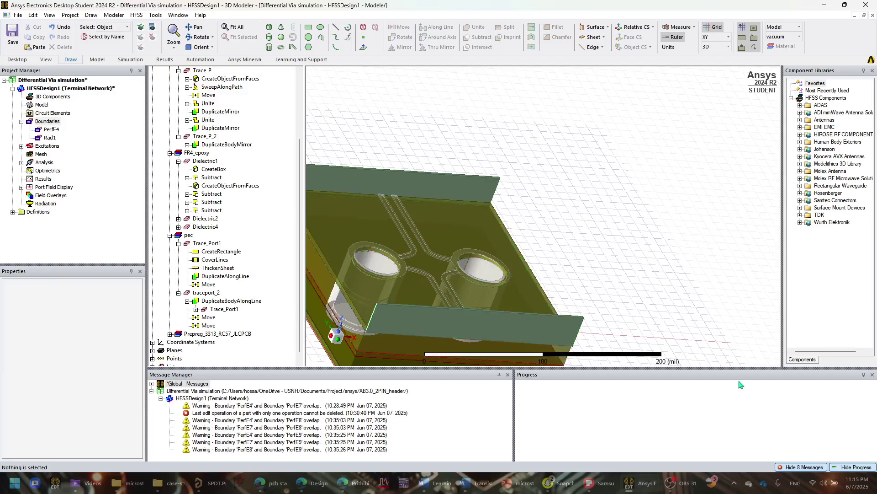
scroll(455, 300, down, 1)
alt+drag(455, 301, 470, 242)
scroll(440, 319, up, 1)
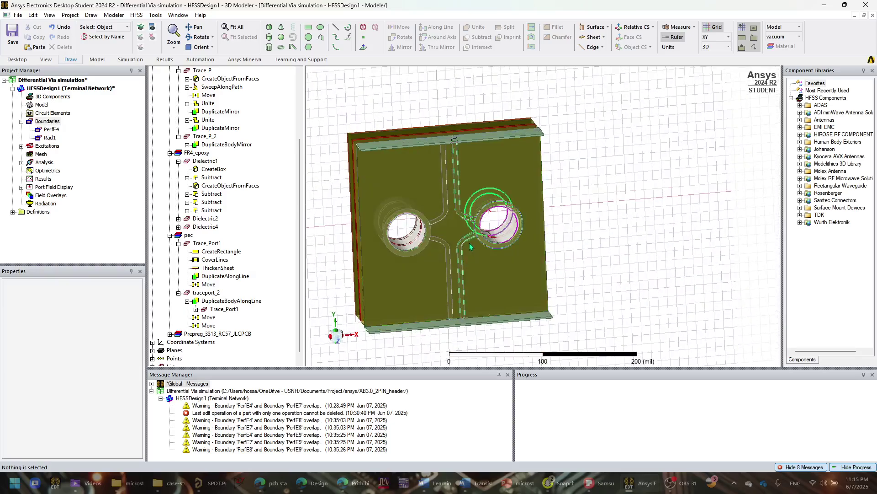
alt+drag(429, 152, 425, 114)
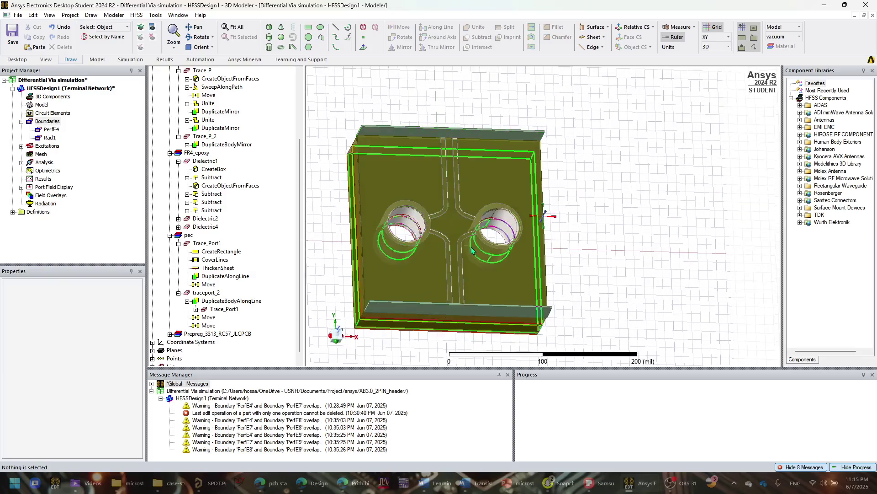
alt+drag(452, 274, 550, 267)
click(542, 190)
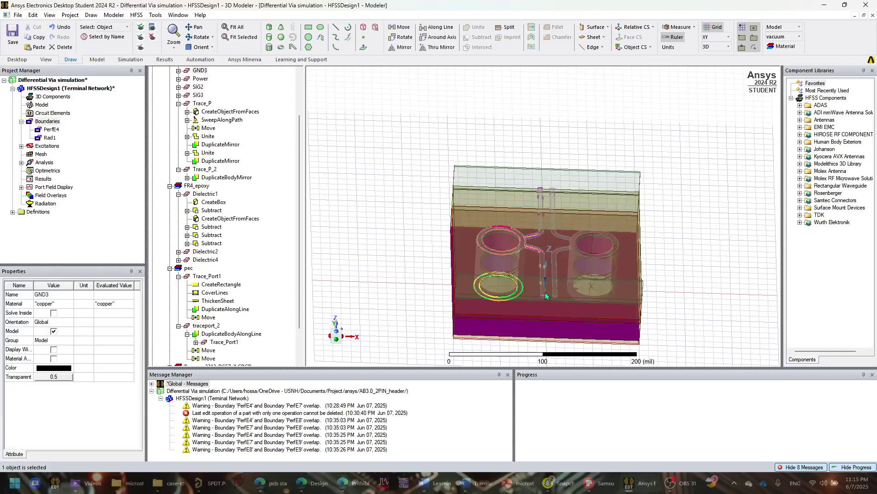
right_click(539, 174)
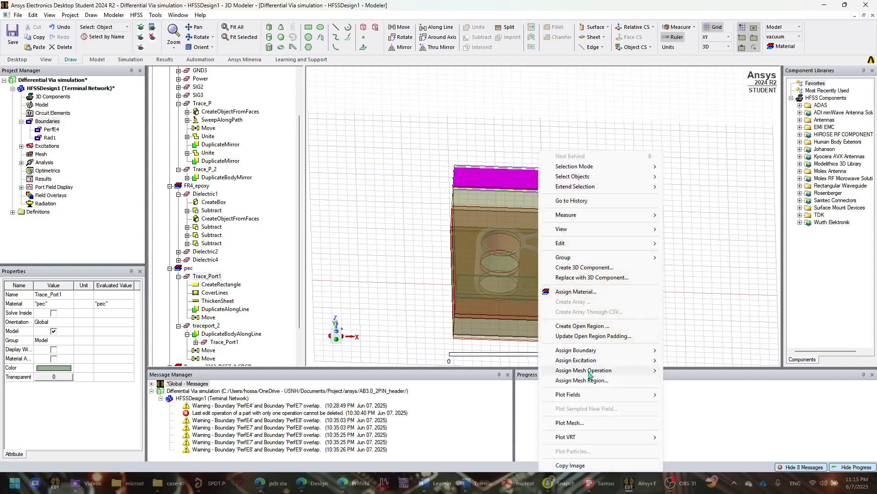
mouse_move(612, 360)
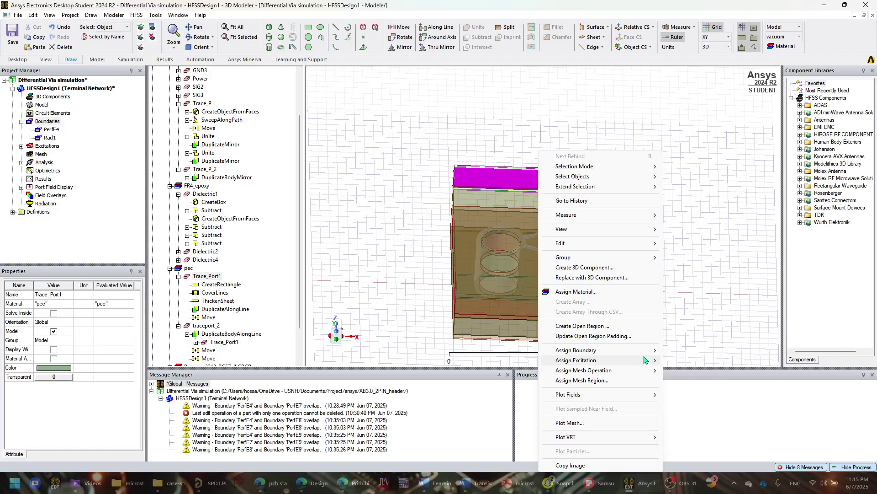
mouse_move(646, 350)
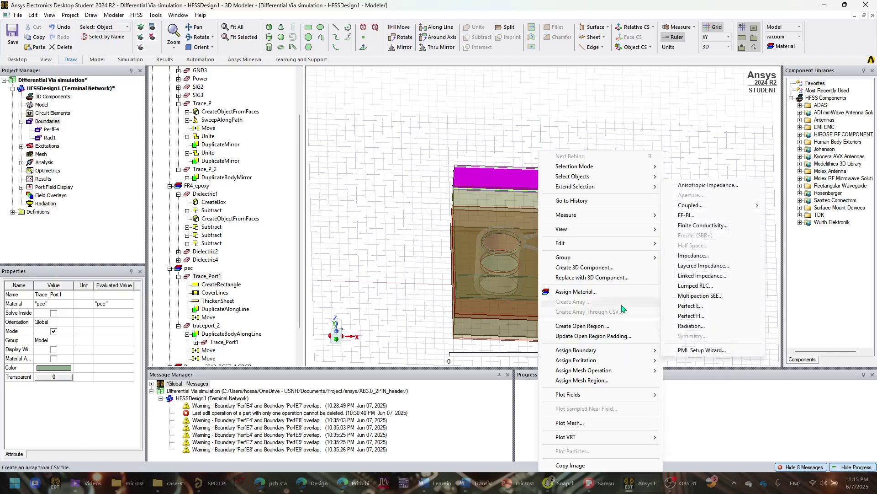
click(604, 290)
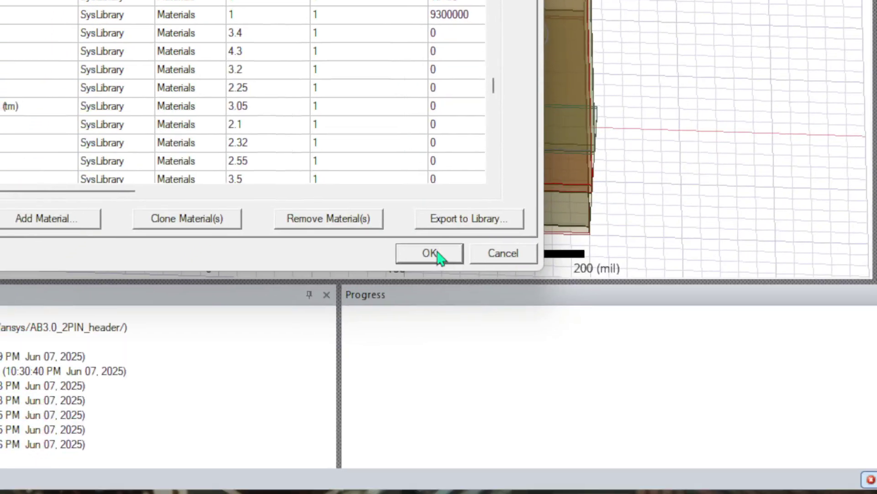
click(430, 254)
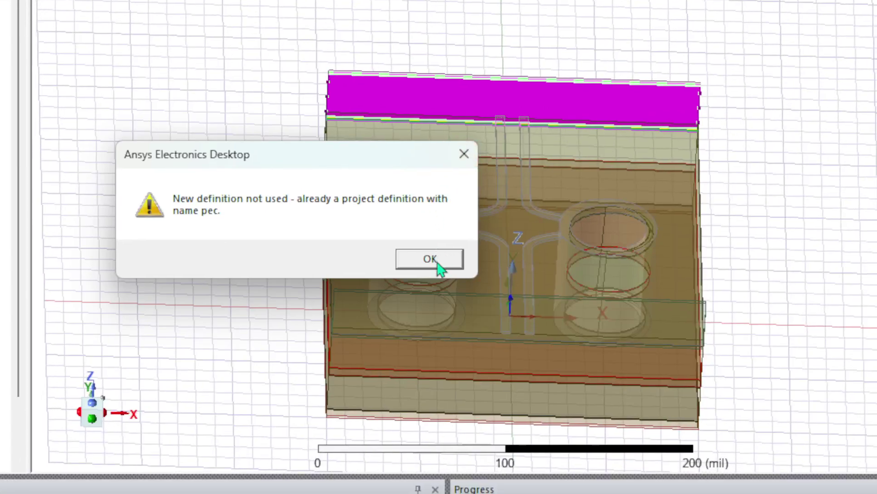
click(436, 263)
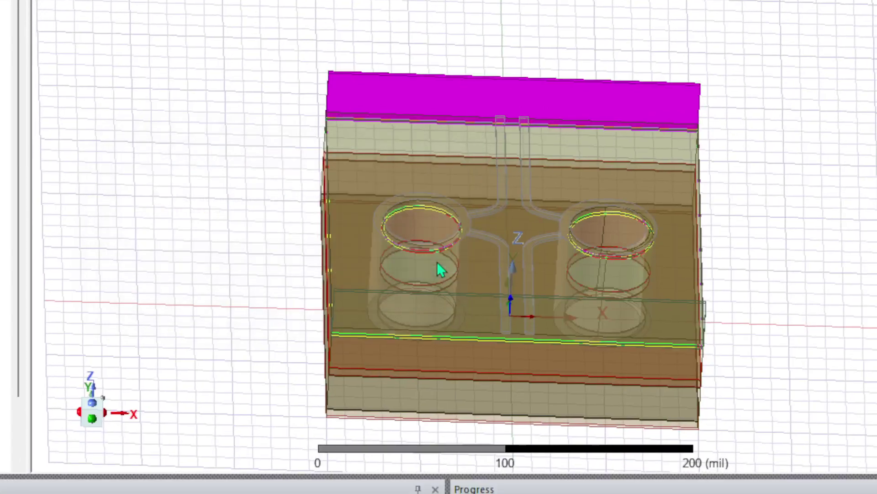
- Assign the pec material to the traceport_2 plate at the opposite end of the board
scroll(274, 147, down, 1)
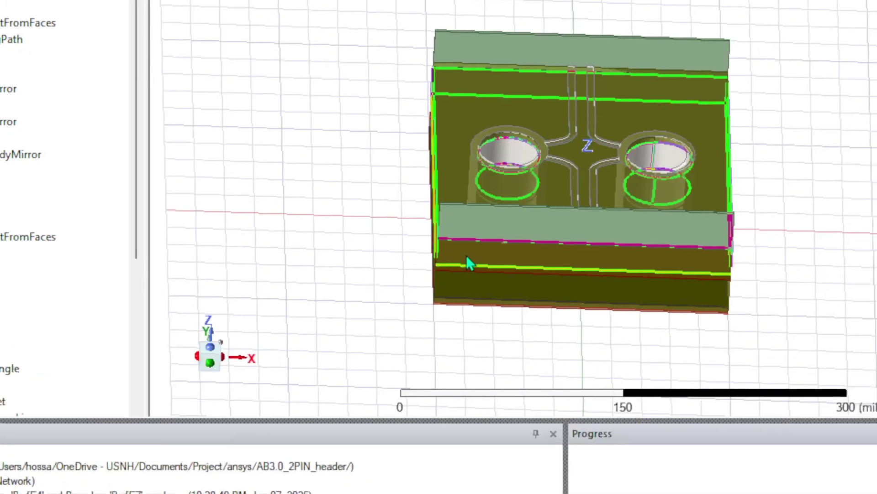
middle_drag(349, 310, 400, 368)
middle_drag(495, 307, 438, 270)
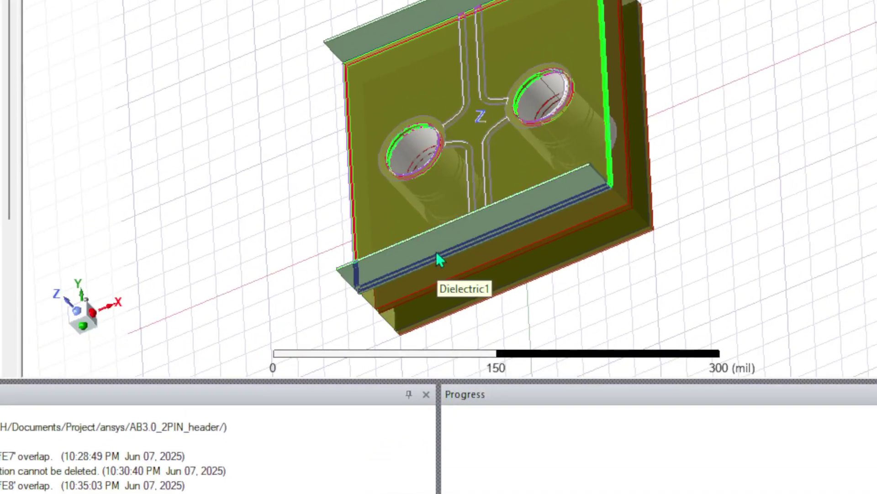
click(439, 257)
right_click(435, 253)
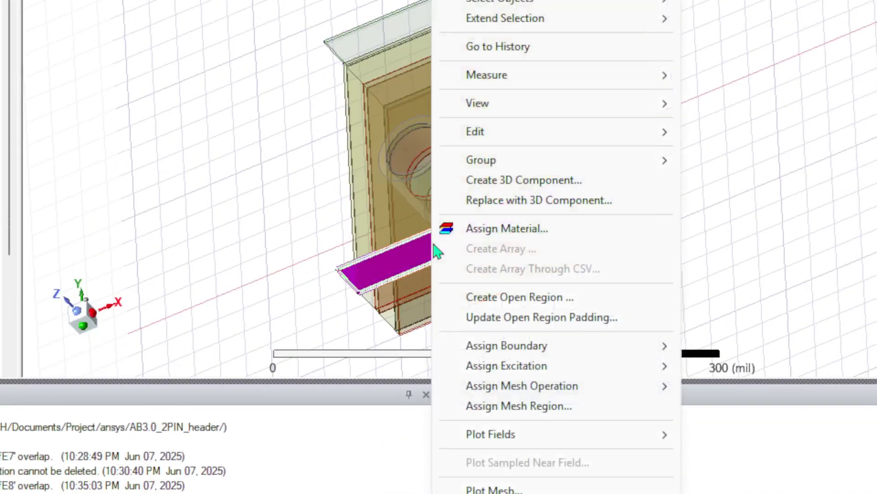
click(508, 228)
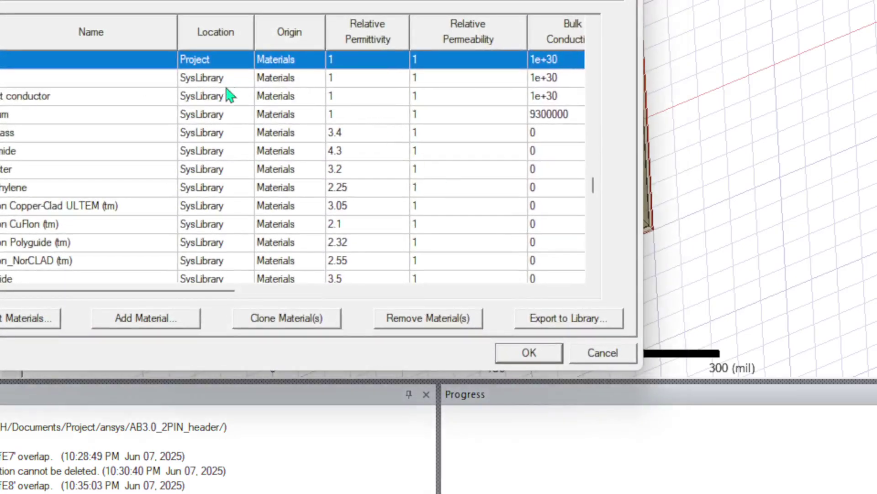
click(509, 352)
click(410, 170)
- Switch the selection mode from whole objects to faces
middle_drag(410, 172, 541, 116)
click(729, 194)
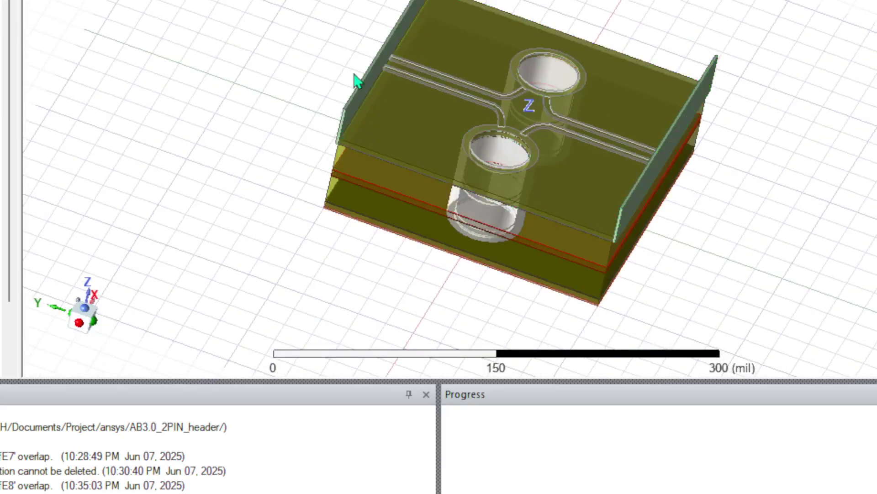
scroll(370, 74, up, 5)
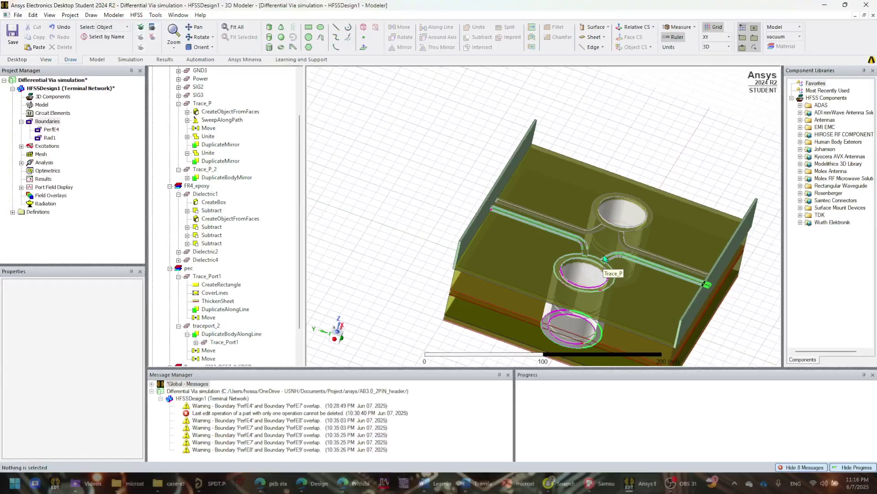
click(118, 27)
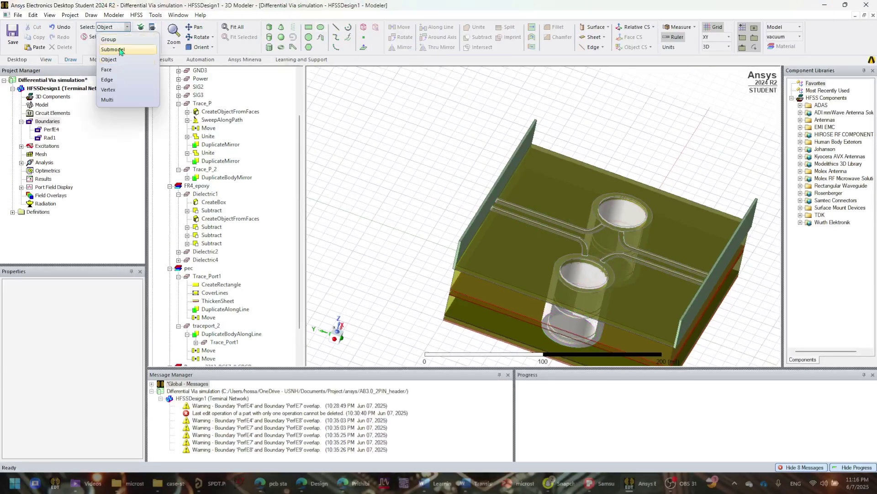
click(121, 69)
alt+drag(447, 202, 415, 195)
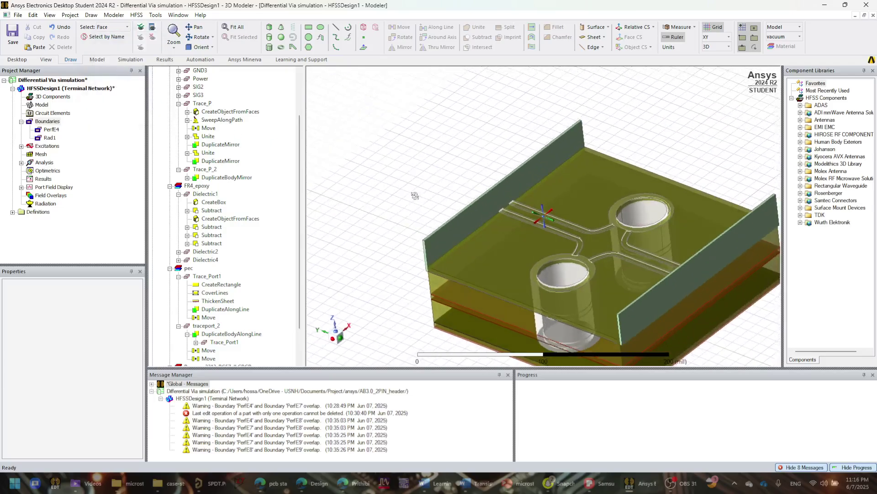
click(437, 236)
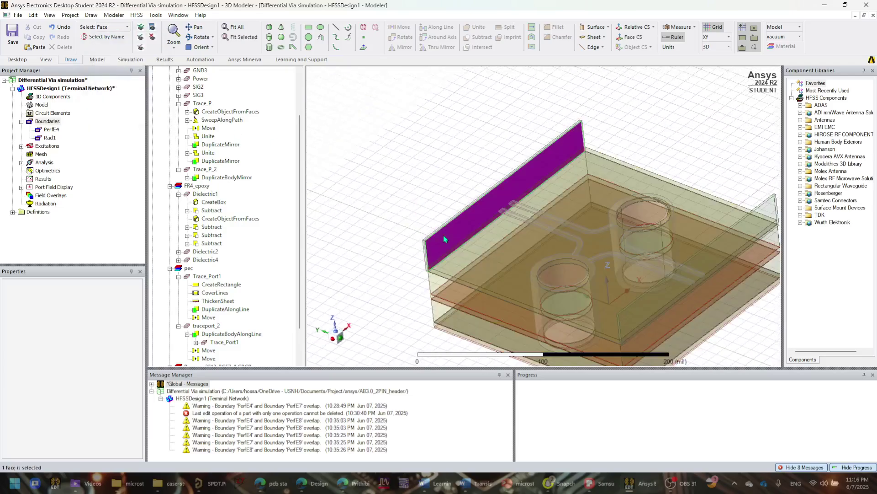
right_click(418, 187)
click(425, 201)
click(403, 203)
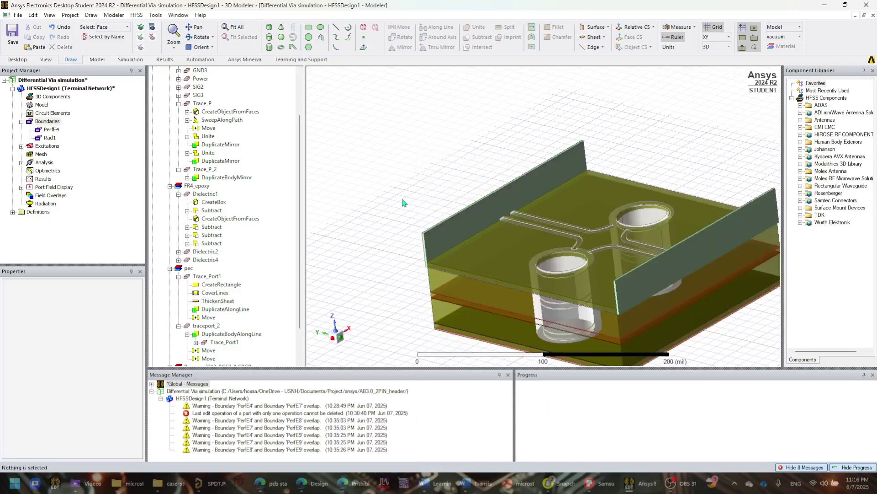
alt+drag(403, 199, 415, 213)
right_click(416, 213)
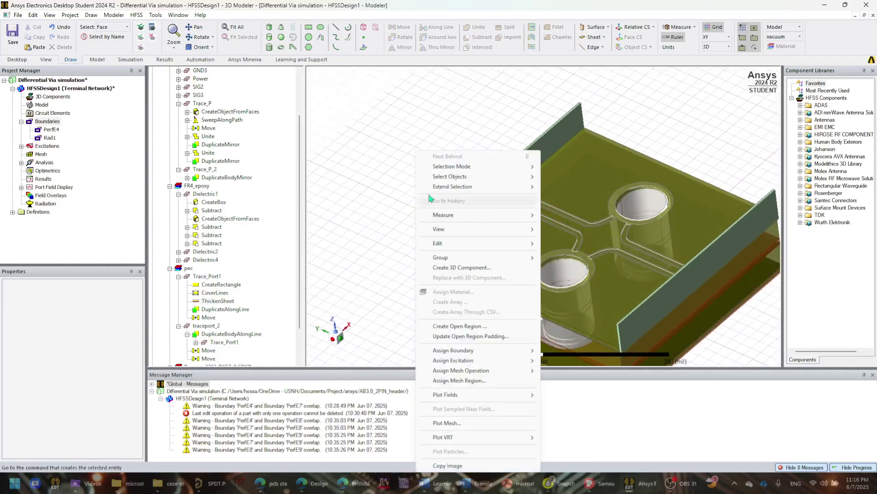
key(Escape)
- Try to assign a terminal wave port to the inner face of the Trace_Port1 plate, then cancel at the reference conductors
click(459, 213)
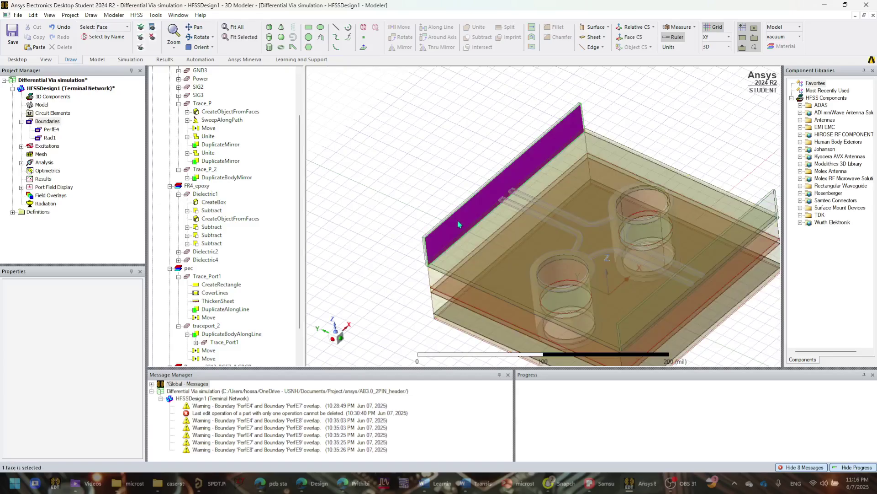
alt+drag(458, 224, 468, 200)
right_click(470, 201)
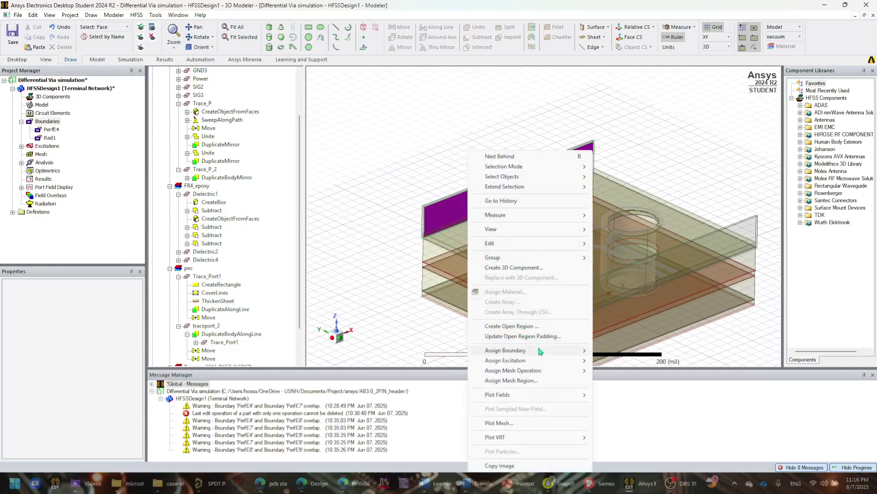
mouse_move(542, 351)
mouse_move(522, 362)
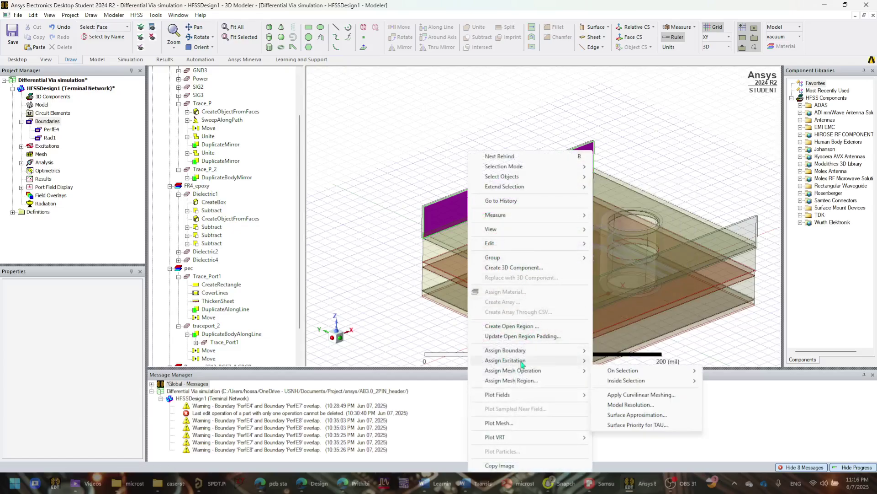
mouse_move(631, 369)
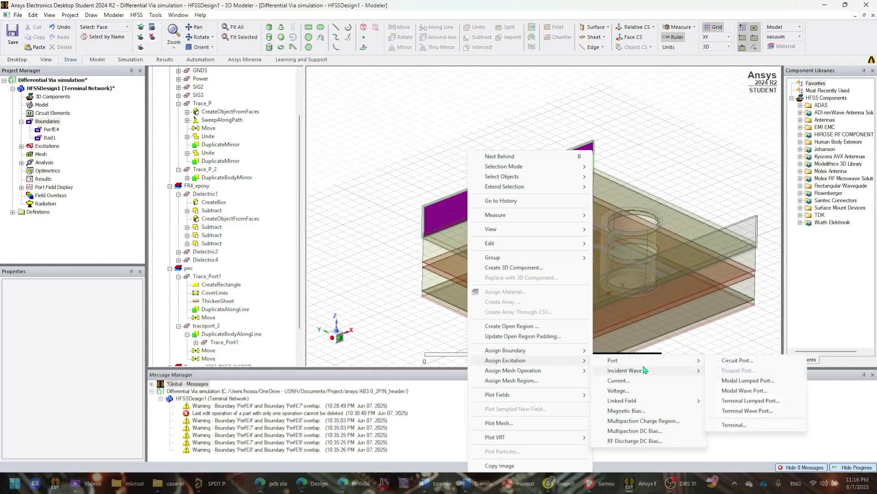
mouse_move(688, 362)
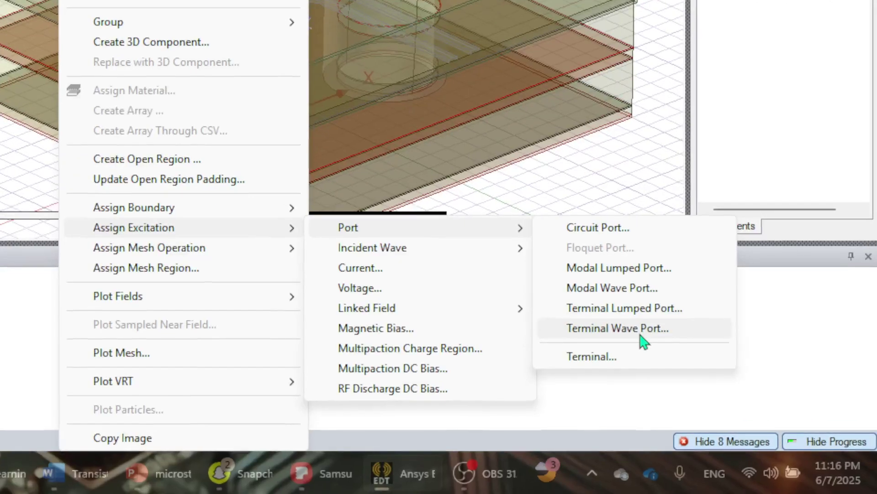
click(638, 330)
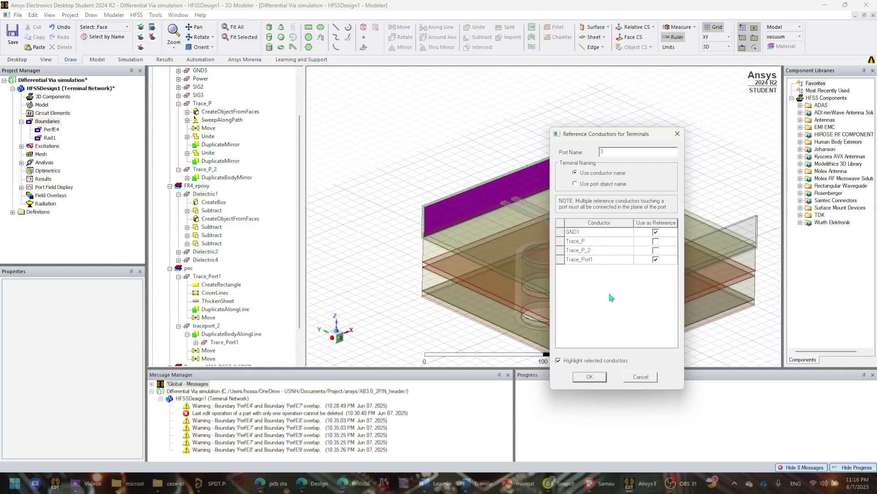
click(655, 380)
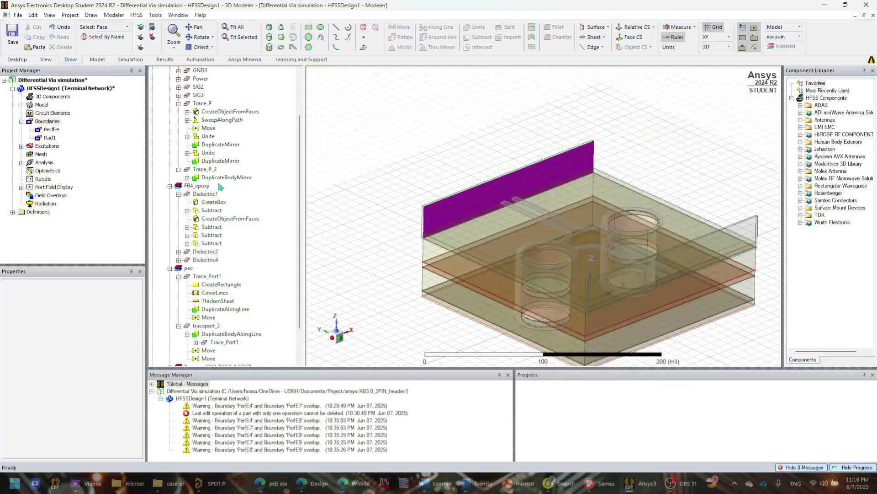
- Select the GND1 copper plane and examine from the side where its edge meets the Trace_Port1 plate
scroll(218, 151, up, 2)
click(203, 121)
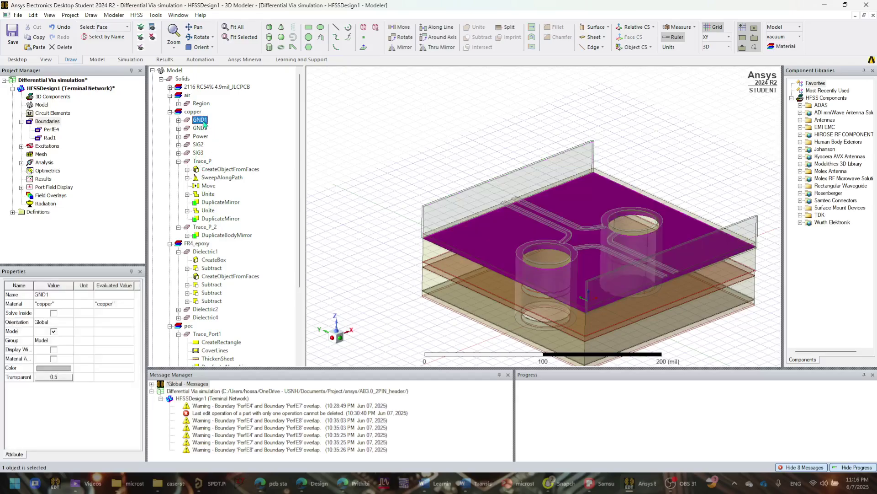
mouse_move(463, 207)
middle_down()
mouse_move(462, 182)
mouse_move(456, 216)
middle_up()
scroll(453, 237, up, 3)
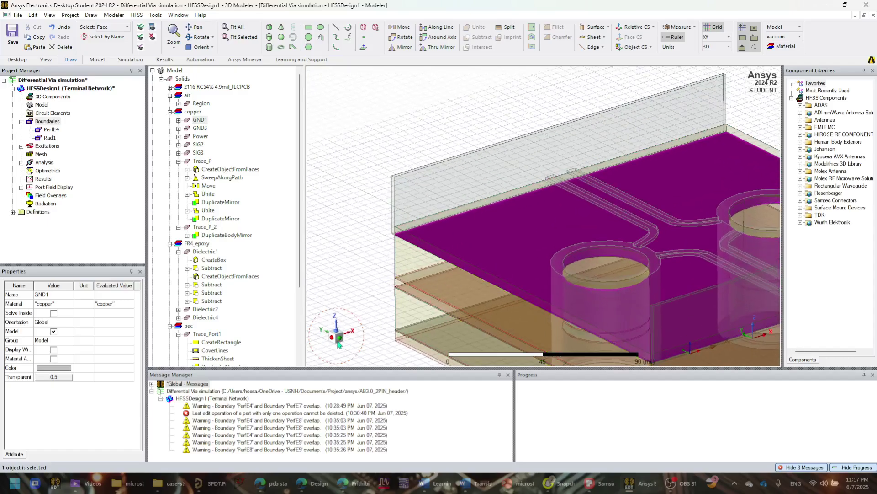
click(334, 340)
scroll(446, 257, up, 5)
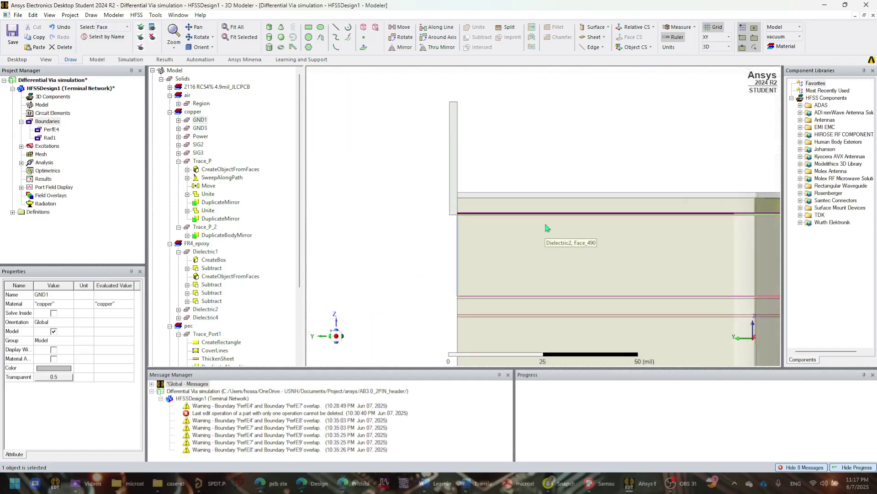
middle_drag(523, 216, 518, 232)
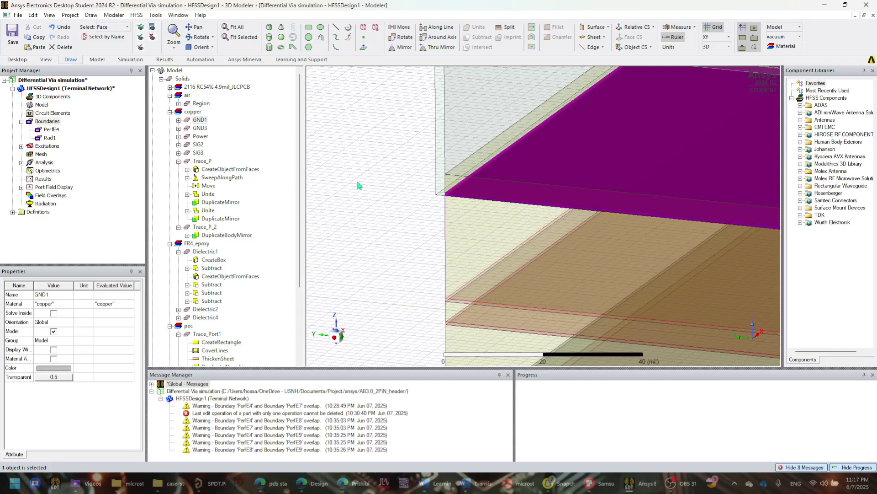
scroll(242, 269, down, 4)
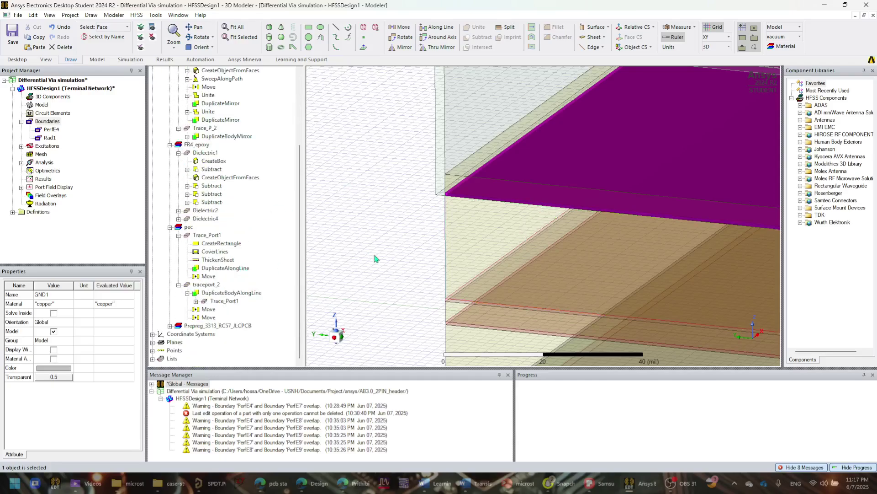
scroll(386, 255, down, 5)
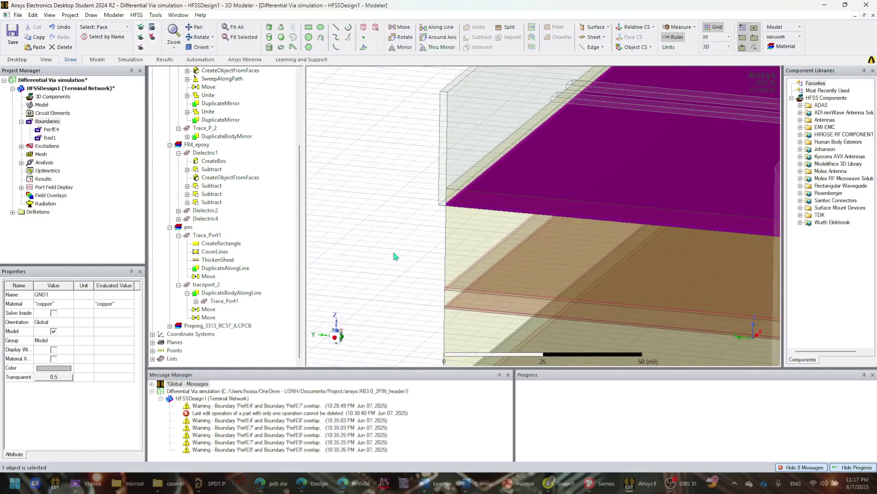
scroll(394, 254, down, 1)
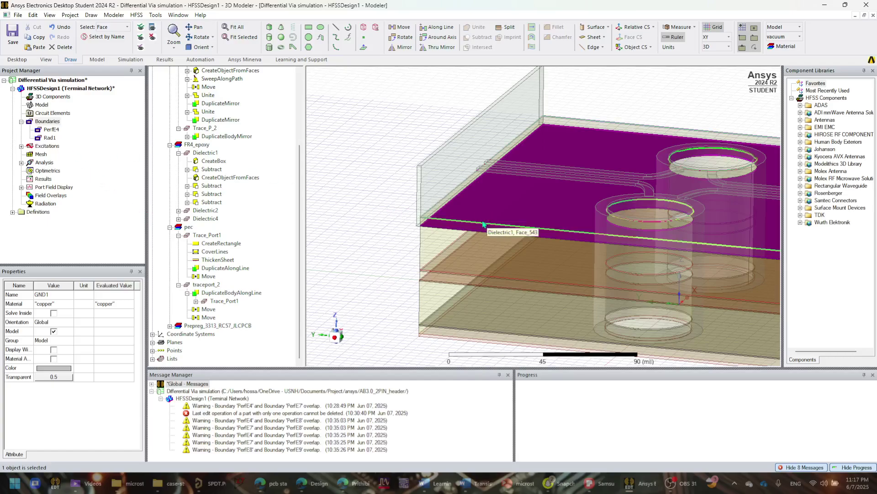
- Inspect the selected GND1 plane from above and from the side around its contact with the Trace_Port1 plate
scroll(484, 220, up, 2)
middle_drag(484, 221, 491, 240)
alt+drag(490, 240, 433, 218)
scroll(427, 211, down, 2)
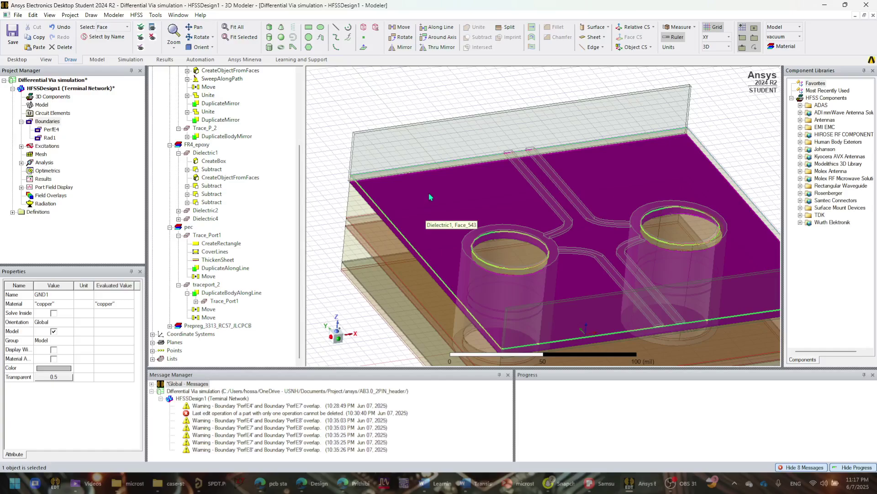
alt+drag(433, 190, 417, 225)
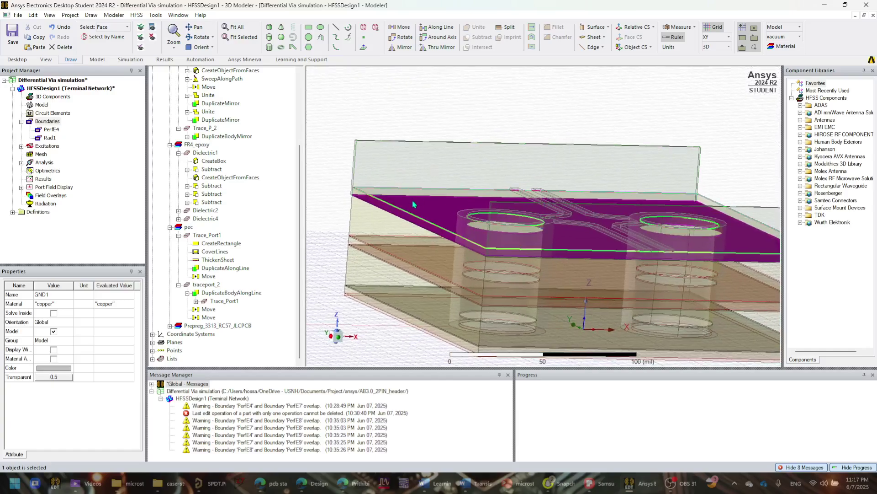
scroll(435, 249, up, 3)
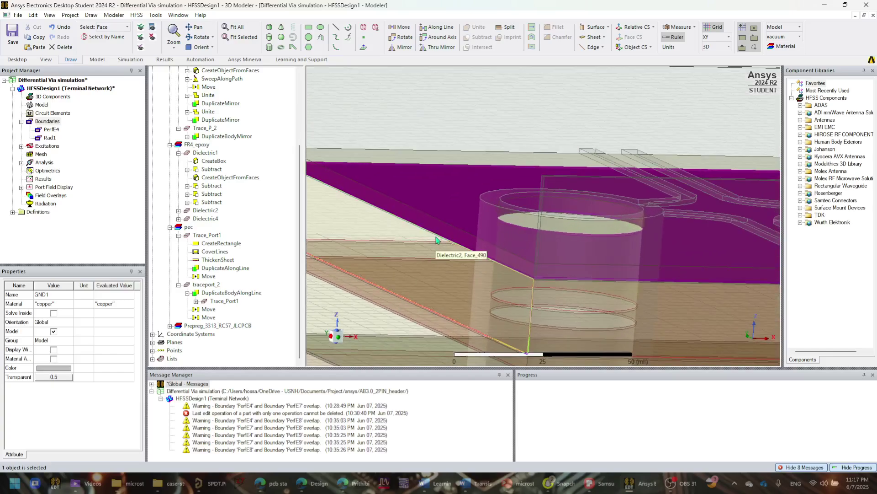
scroll(435, 249, down, 2)
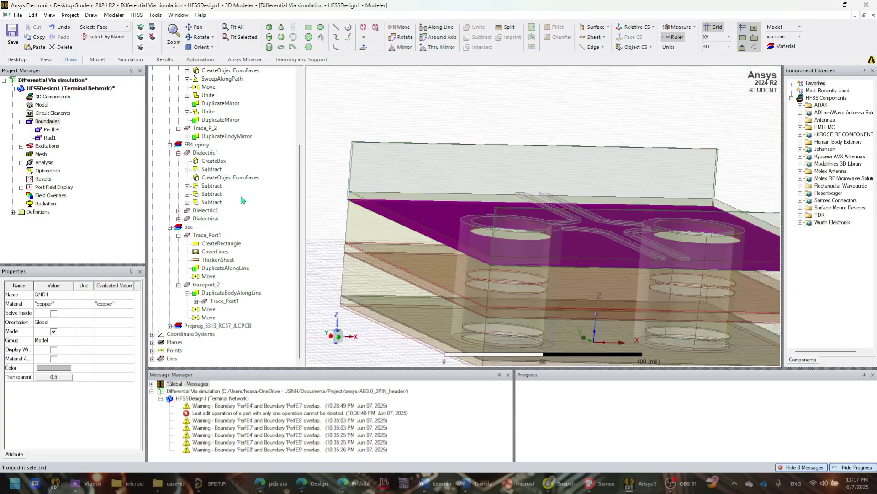
- Assign a terminal wave port to the inner face of the Trace_Port1 plate, with only GND1 as the reference conductor
click(379, 179)
right_click(378, 179)
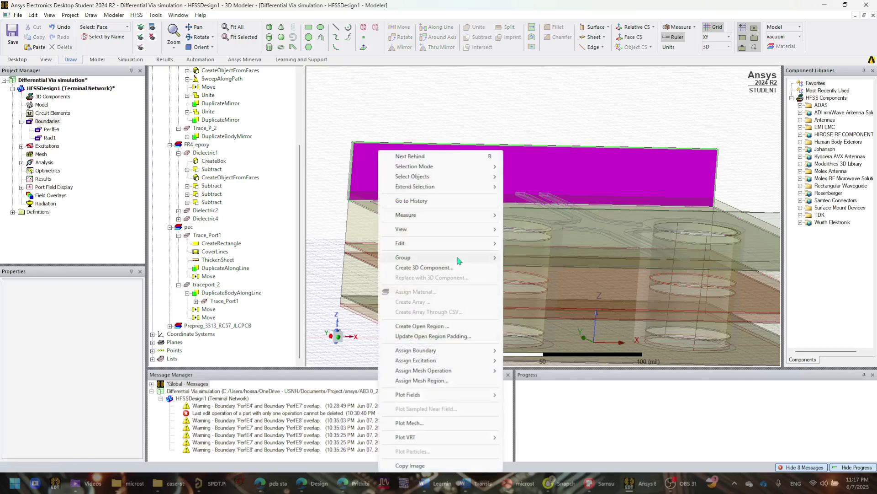
mouse_move(450, 351)
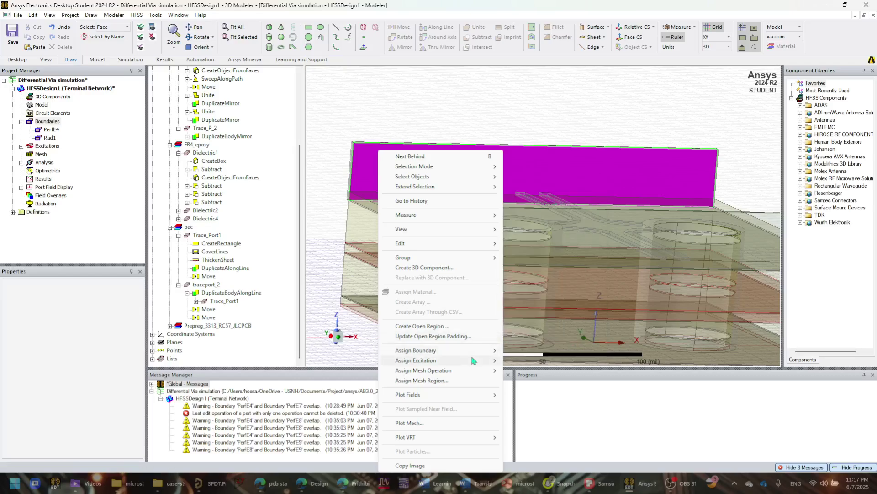
mouse_move(498, 360)
mouse_move(525, 360)
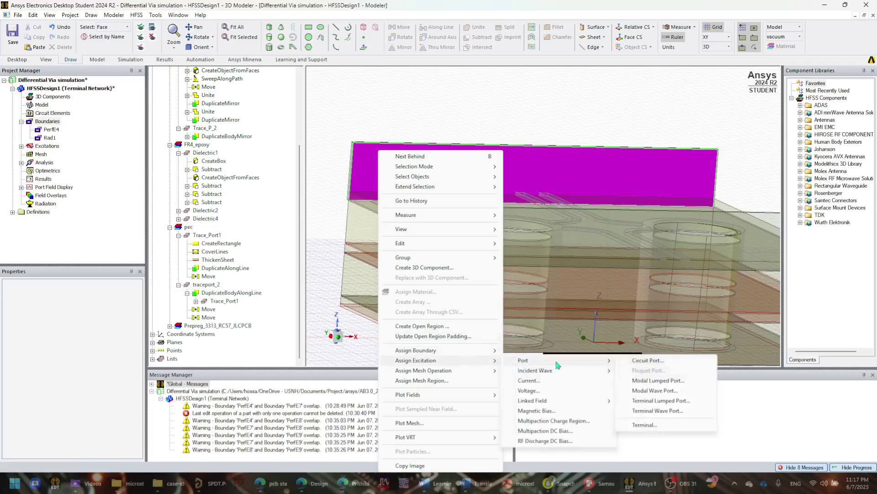
click(653, 411)
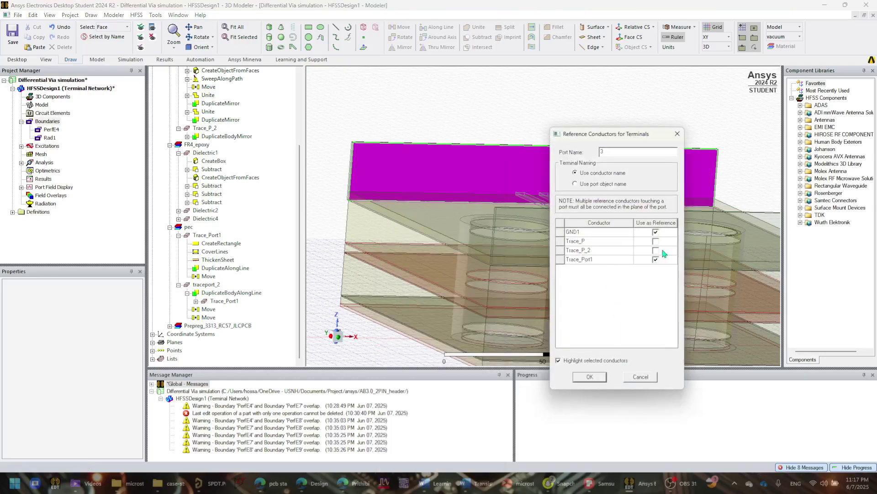
click(656, 250)
click(657, 259)
click(657, 251)
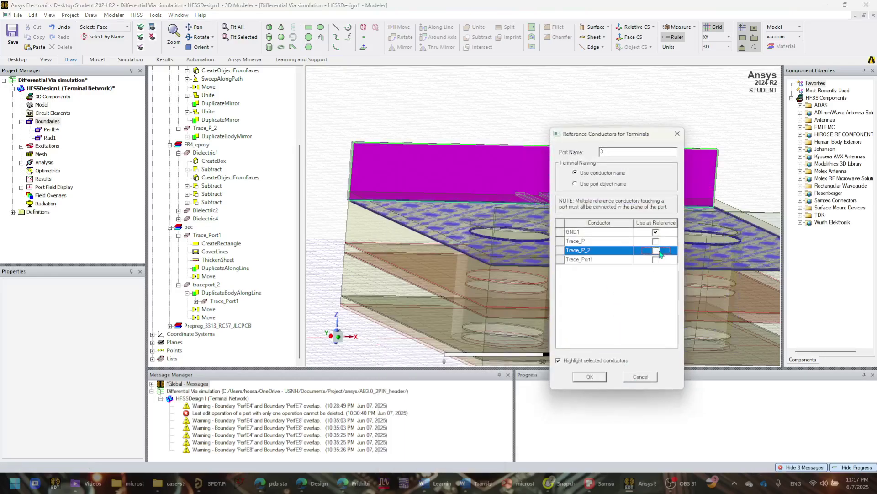
click(590, 377)
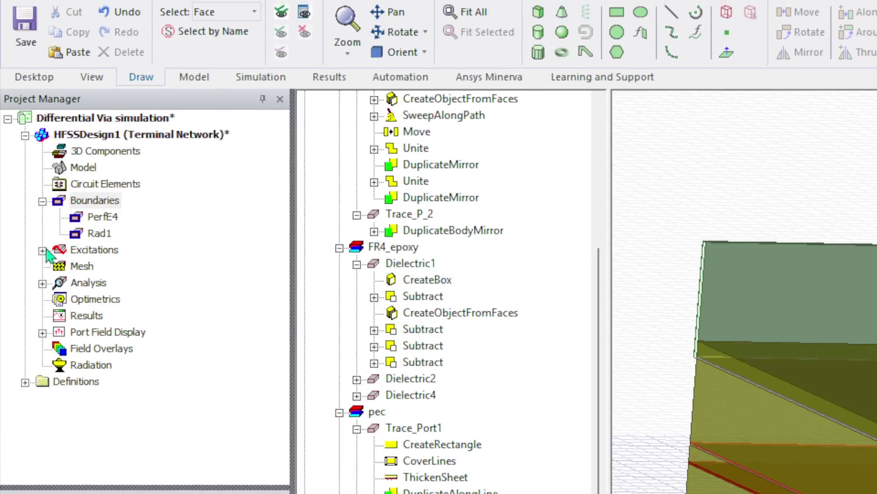
- Delete the old ports 1 and 2 from the design's excitations, keeping port 3
click(21, 146)
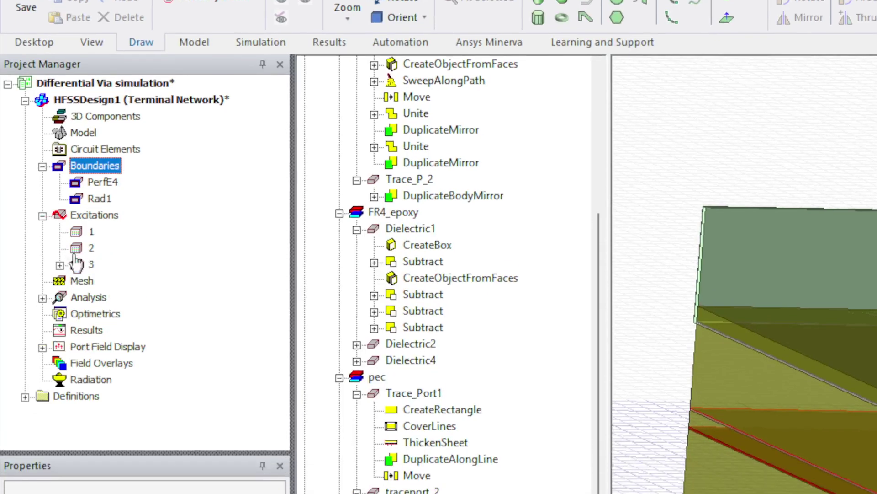
click(91, 282)
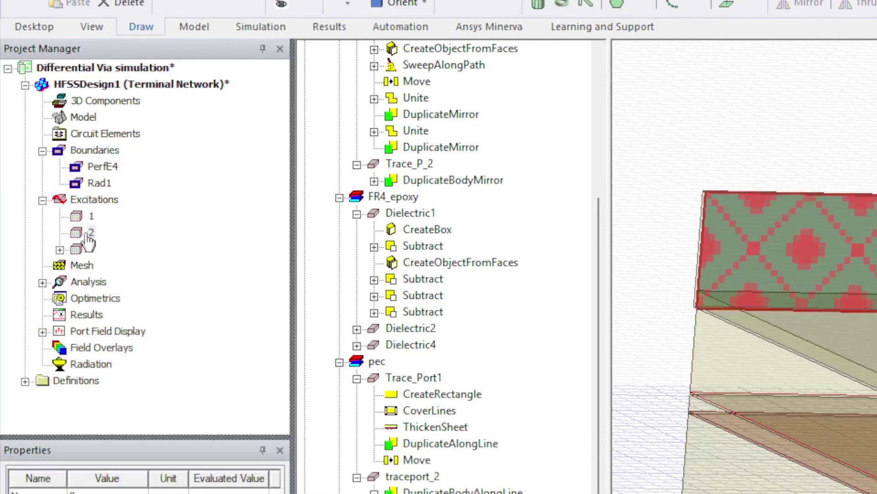
key(Delete)
key(Delete)
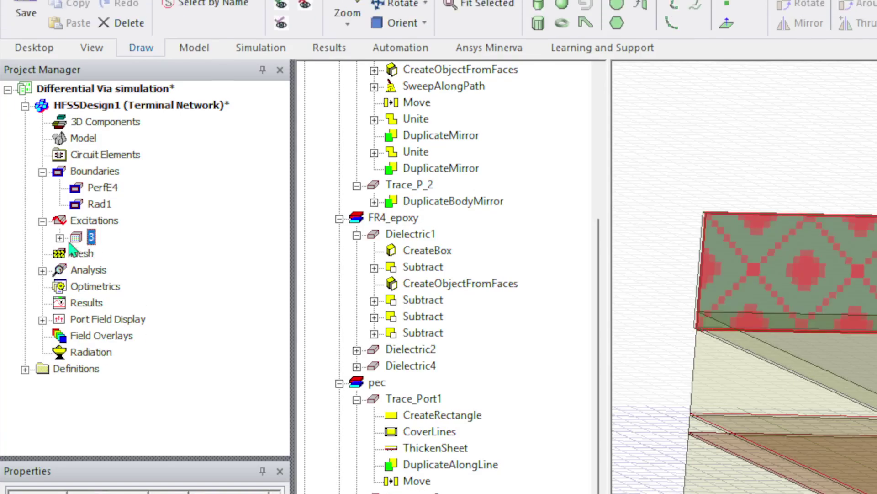
- Rename wave port 3 as 1
double_click(87, 218)
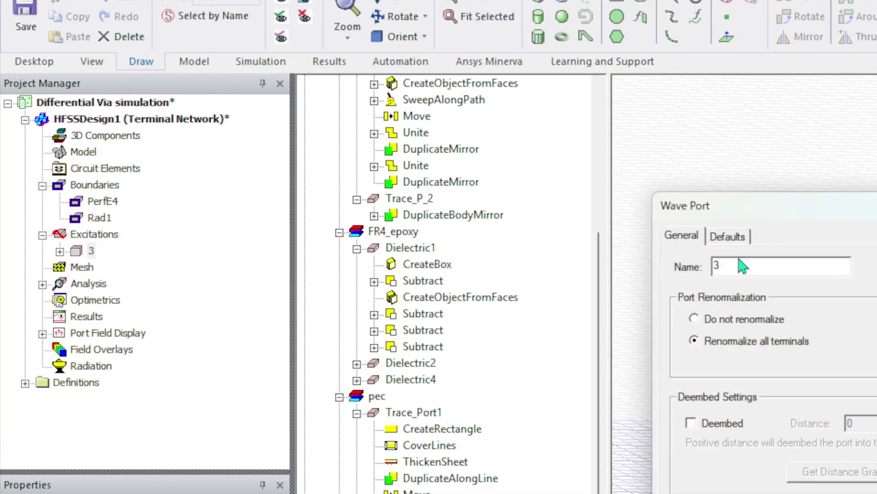
key(BackSpace)
text(1)
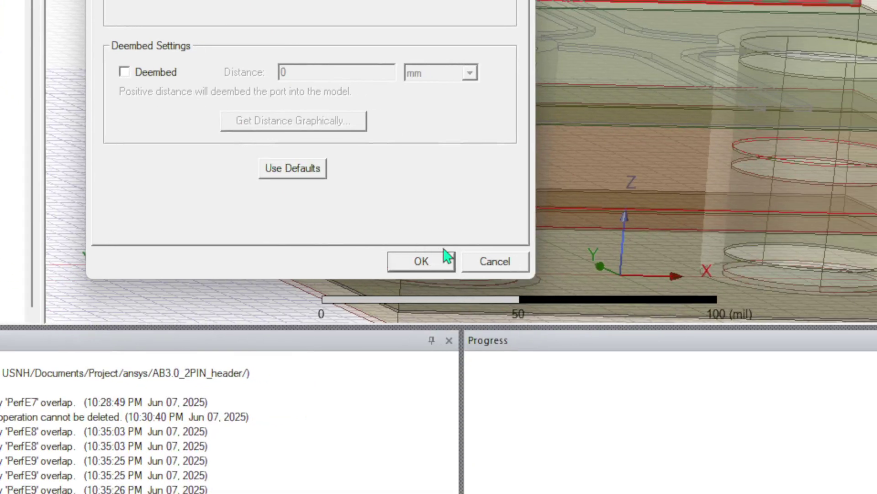
click(446, 256)
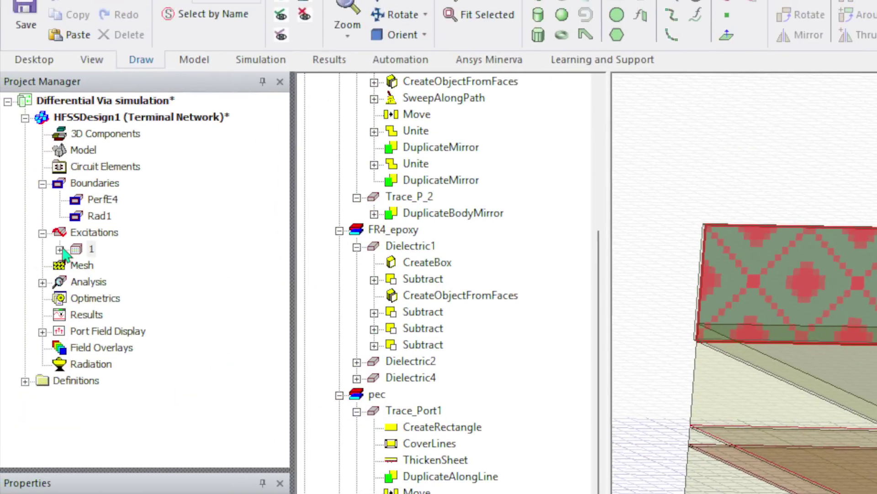
- Check which conductors the terminals of port 1 belong to and delete the Trace_Port1_T1 terminal
click(59, 251)
click(76, 254)
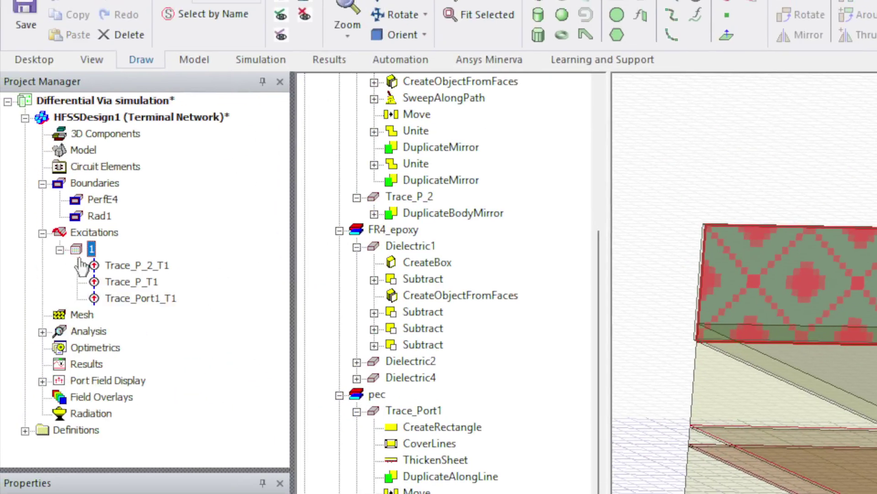
click(127, 270)
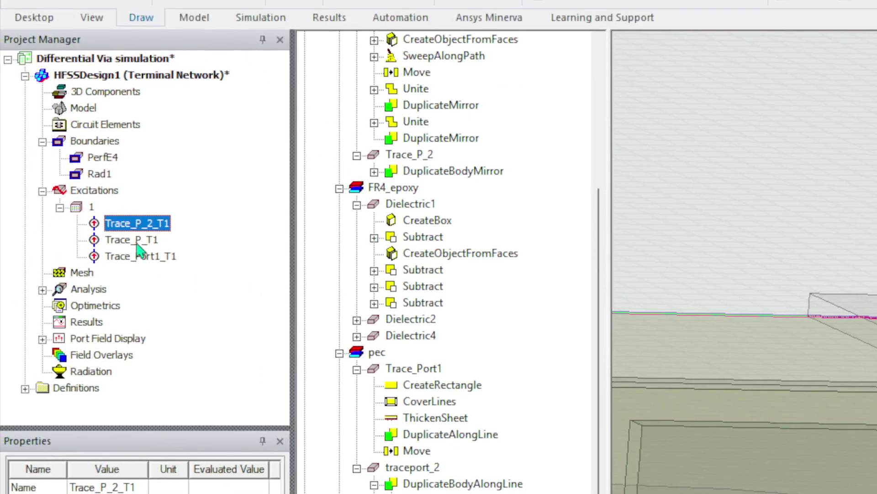
click(135, 241)
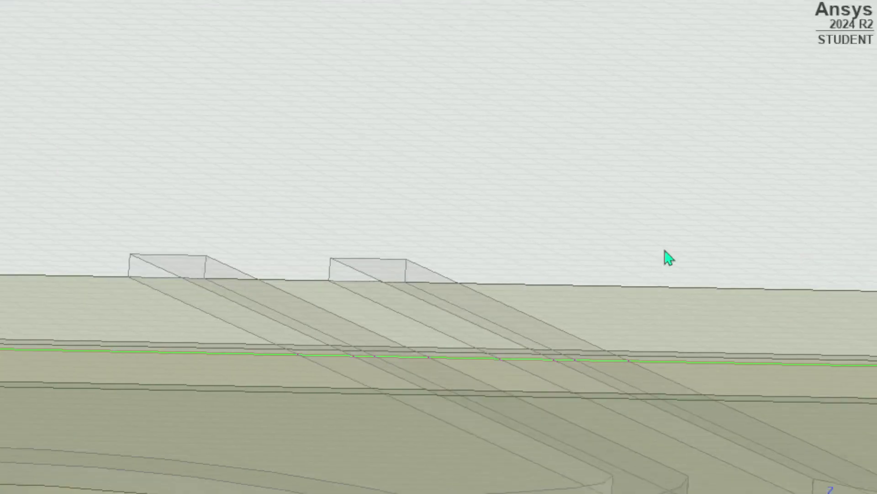
scroll(665, 251, down, 6)
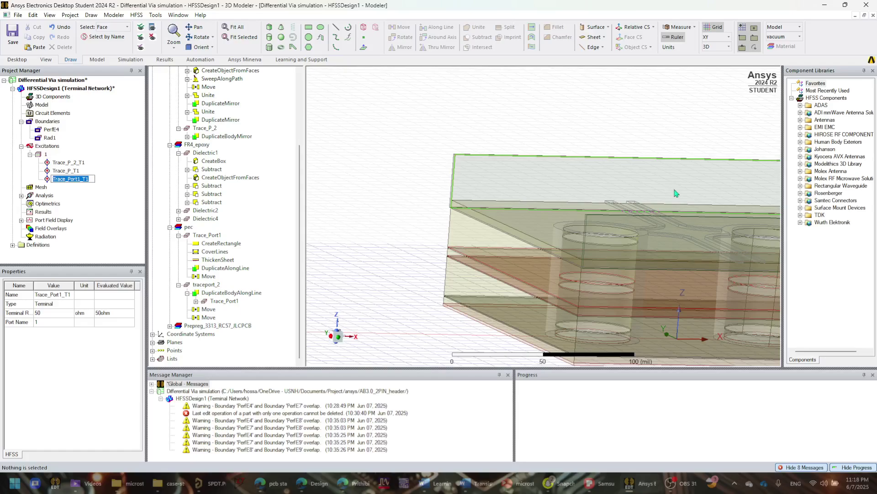
shift+drag(635, 137, 649, 167)
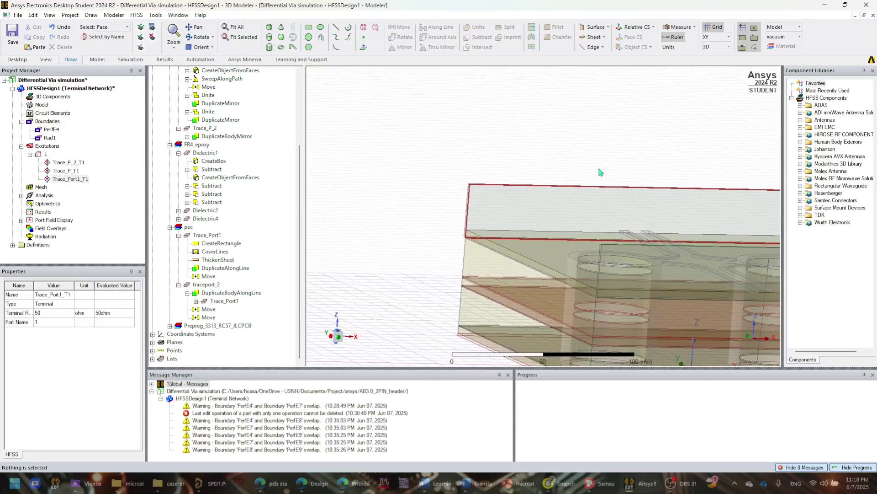
click(67, 180)
key(Delete)
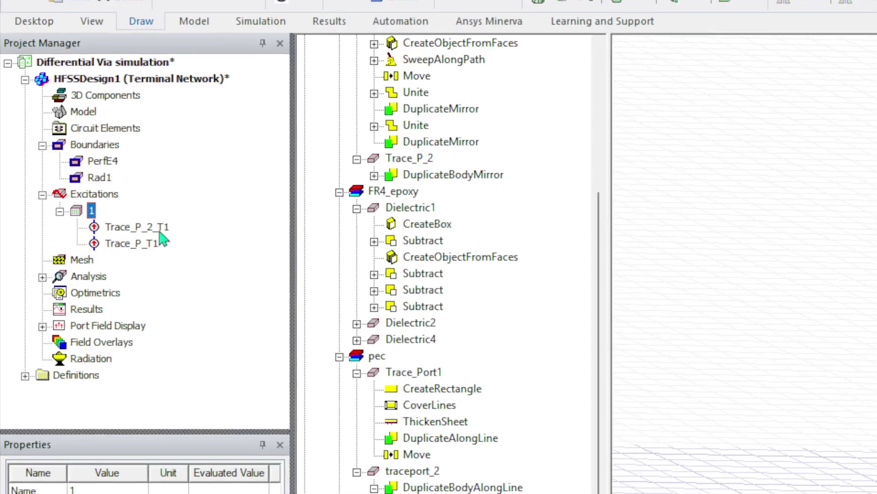
- Rename the Trace_P_2_T1 terminal of port 1 as Trace_P
double_click(70, 163)
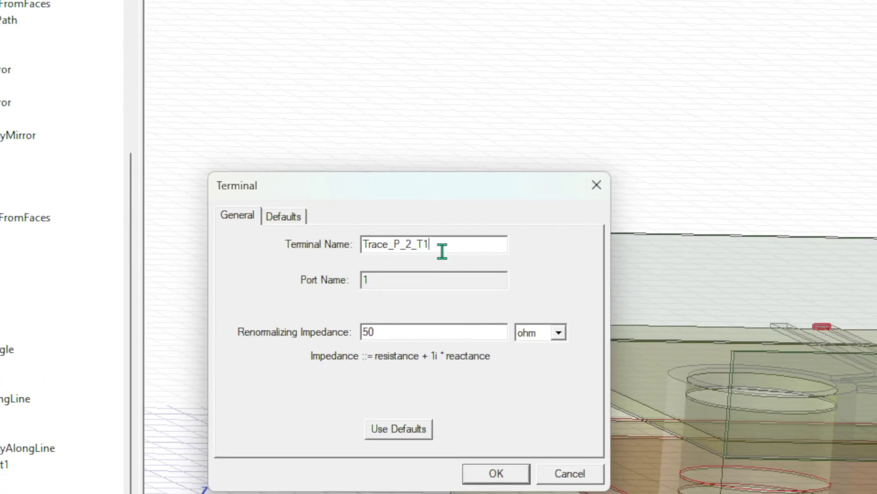
click(445, 249)
key(BackSpace)
key(BackSpace)
key(BackSpace)
text(1)
key(BackSpace)
key(BackSpace)
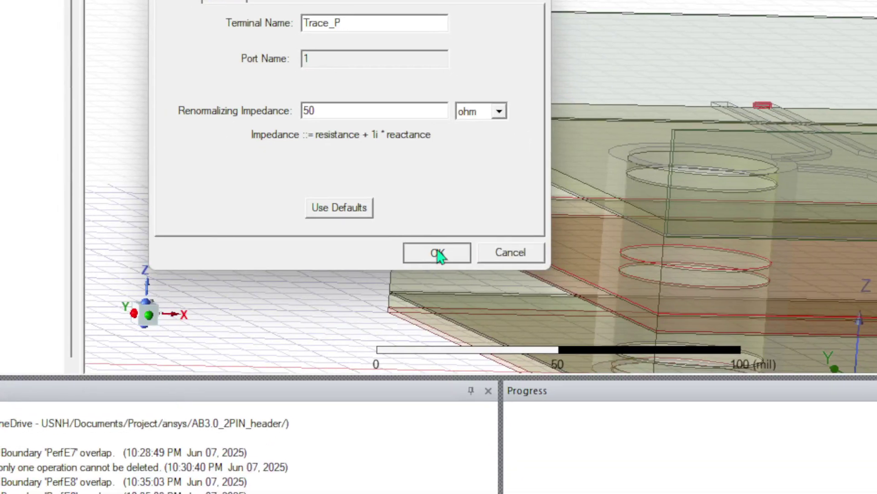
click(497, 473)
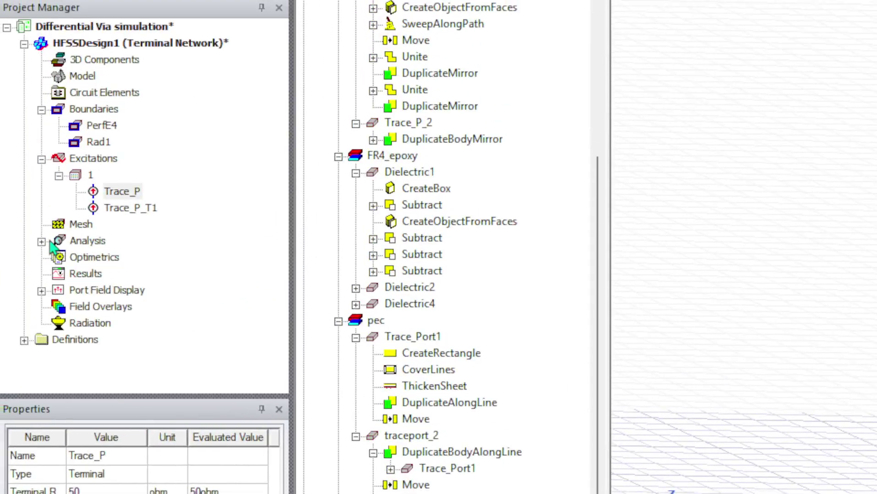
- Rename the Trace_P_T1 terminal of port 1 as Trace_N
double_click(153, 209)
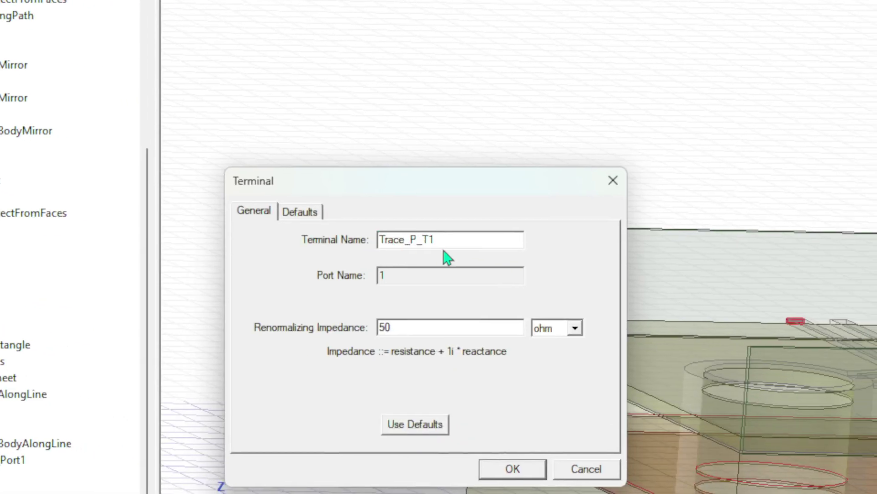
drag(448, 239, 410, 243)
key(BackSpace)
text(nN)
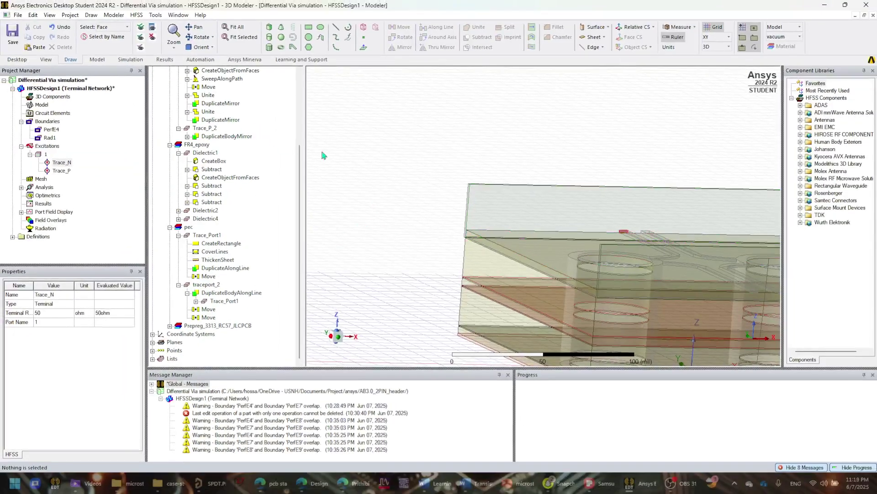
- Assign a terminal wave port named 2 to the inner face of the traceport_2 plate, with only GND1 as the reference conductor
scroll(465, 207, down, 3)
middle_drag(600, 260, 653, 261)
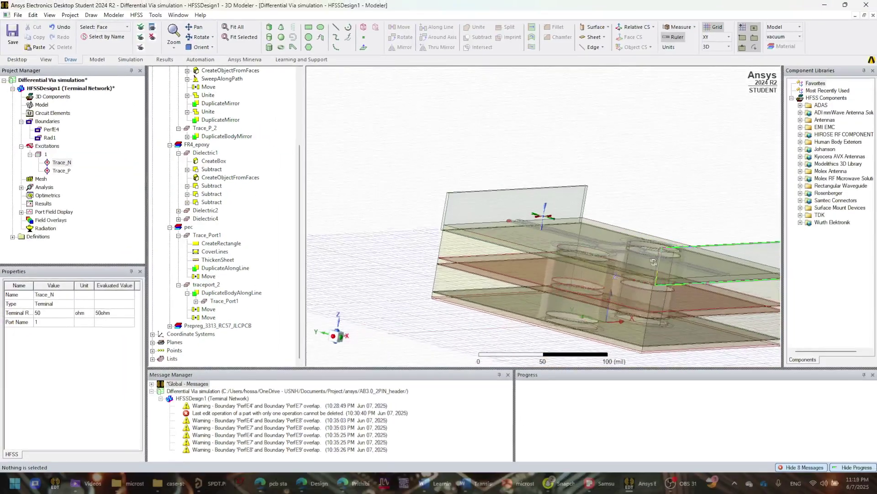
alt+drag(654, 262, 695, 293)
click(633, 227)
right_click(636, 227)
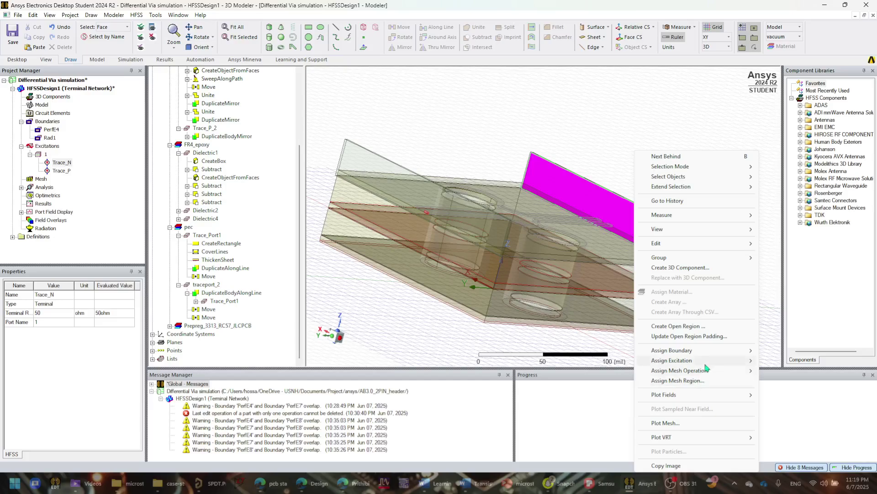
mouse_move(712, 364)
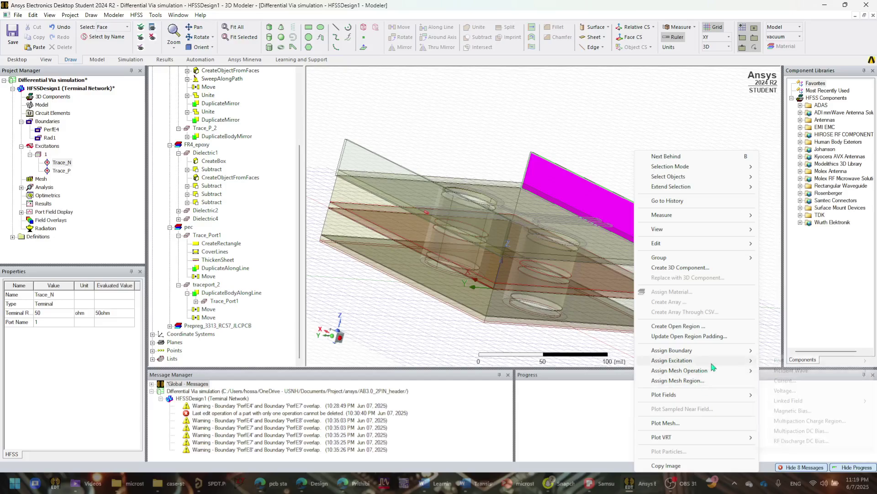
mouse_move(777, 361)
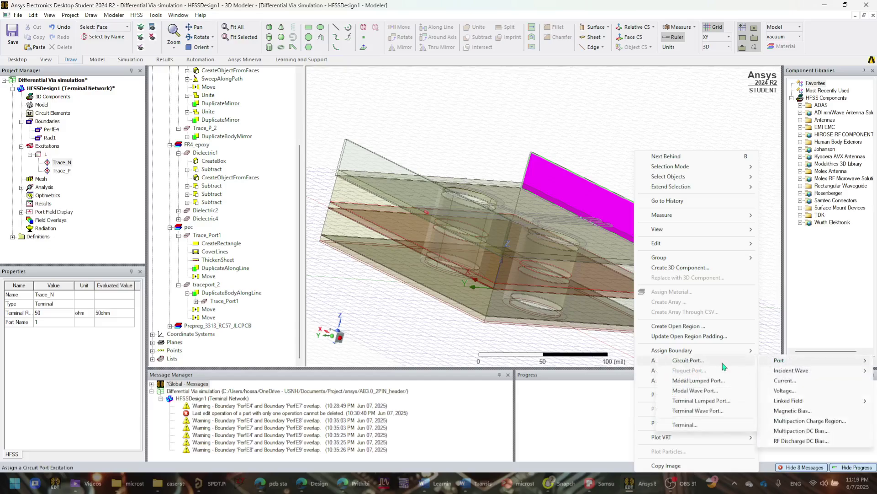
click(694, 411)
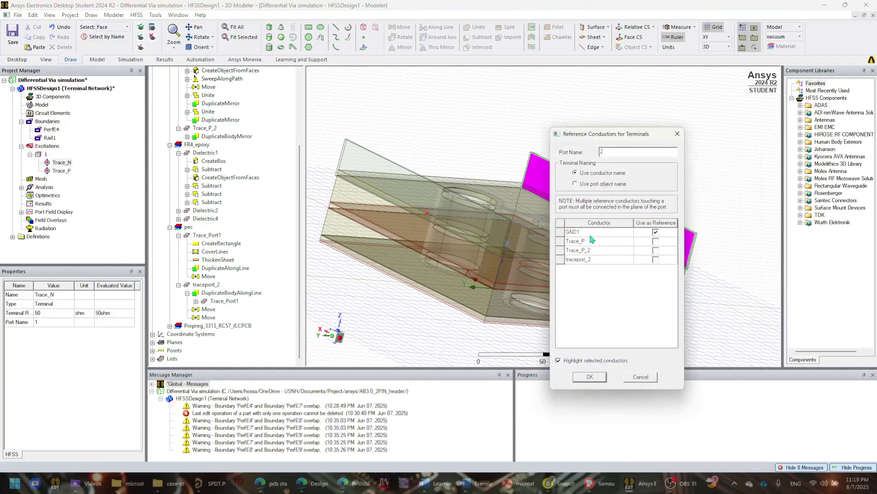
click(595, 378)
- Check which conductors the terminals of port 2 belong to and delete the traceport_2_T1 terminal
click(30, 179)
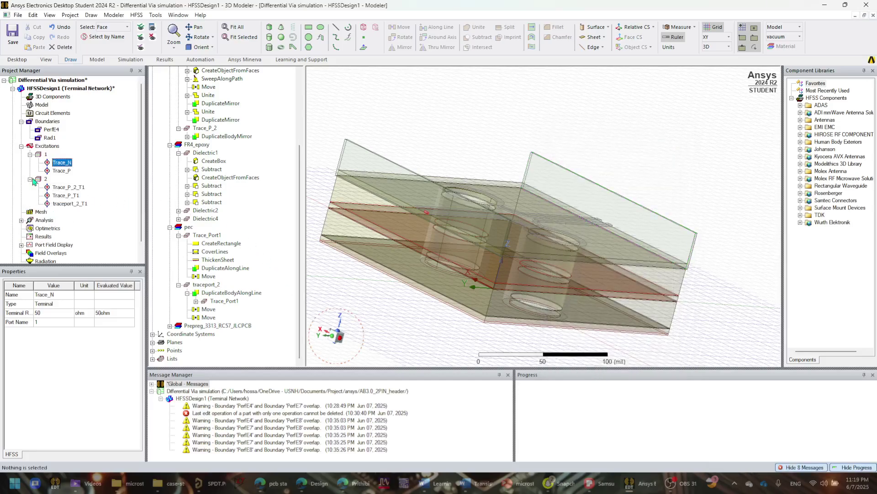
click(60, 189)
middle_drag(562, 207, 487, 241)
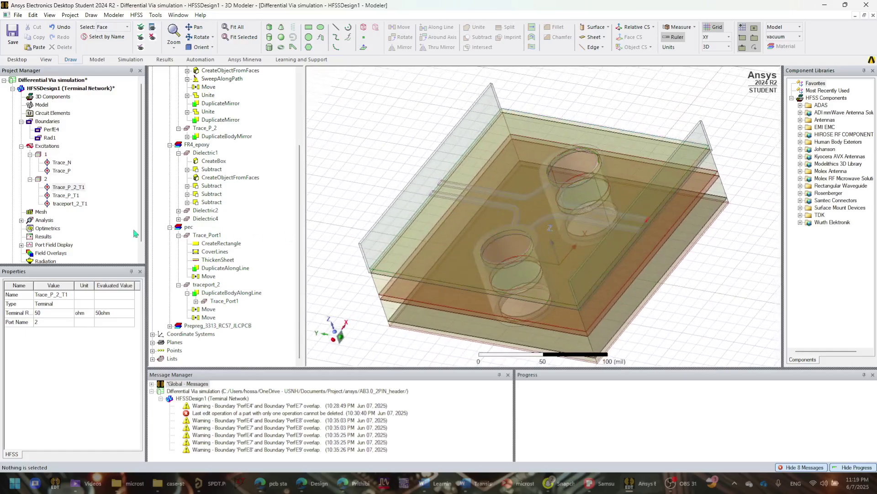
click(72, 197)
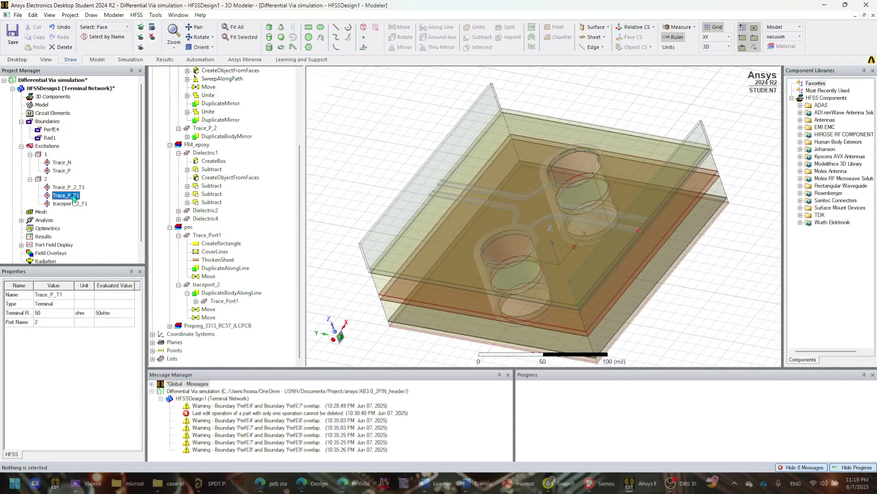
click(73, 204)
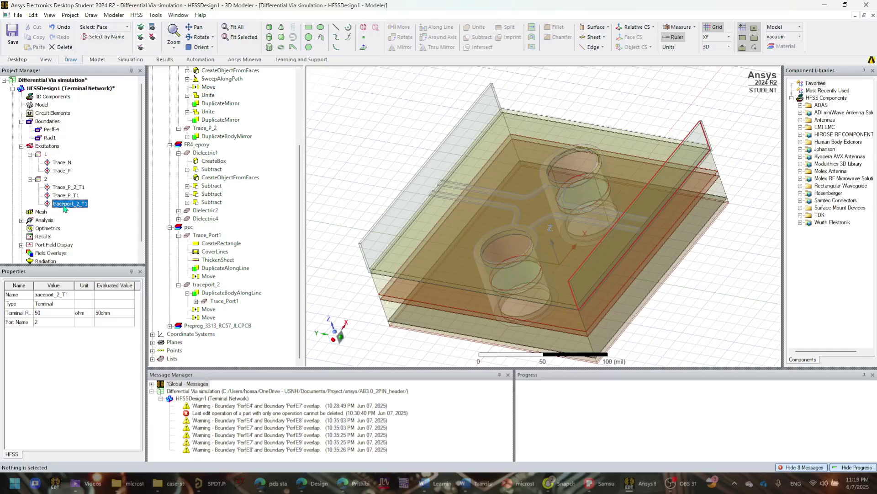
key(Delete)
click(64, 163)
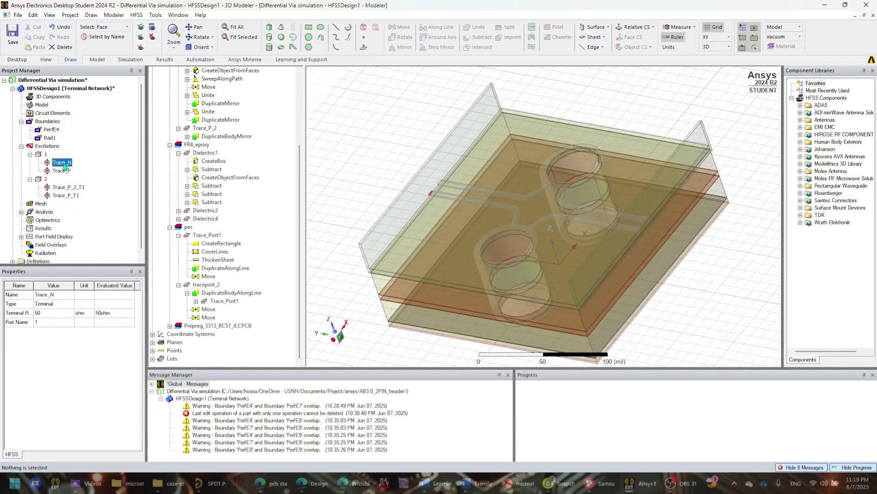
- Rename the Trace_P_T1 terminal of port 2 as Trace1_N
click(69, 196)
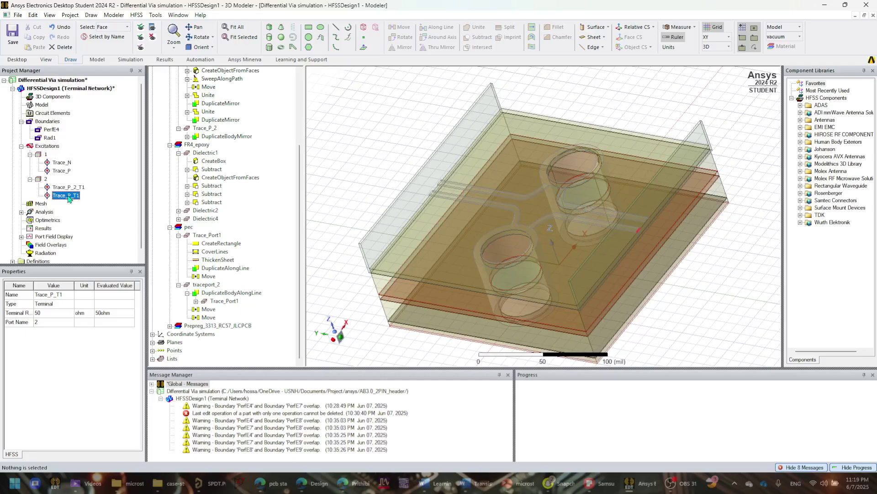
double_click(68, 196)
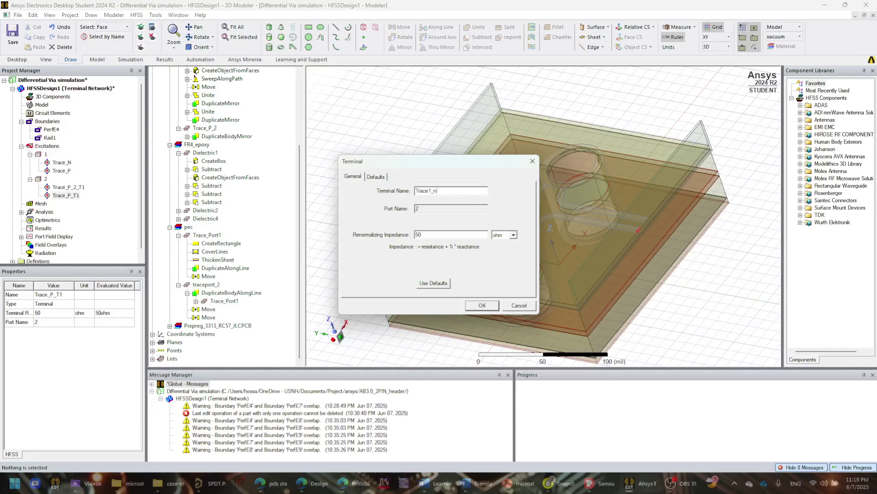
click(482, 305)
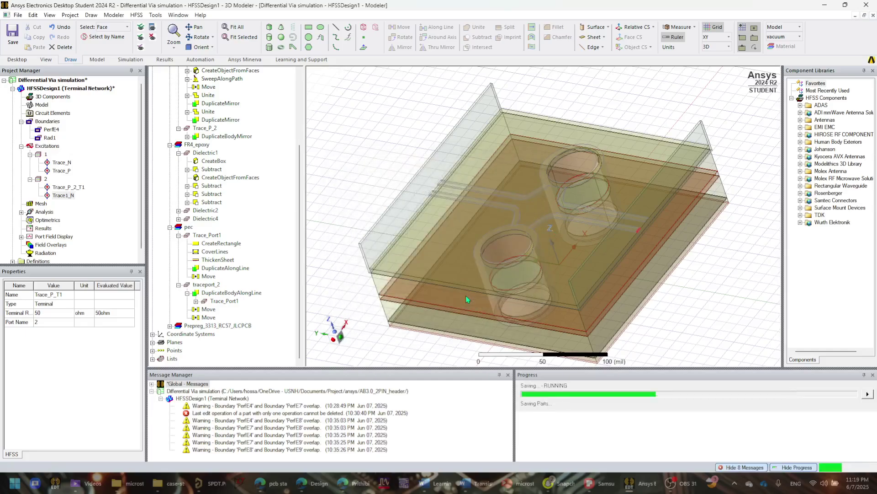
- Compare the port 1 terminals with port 2 and rename the Trace_P_2_T1 terminal of port 2 as Trace1_P
click(66, 163)
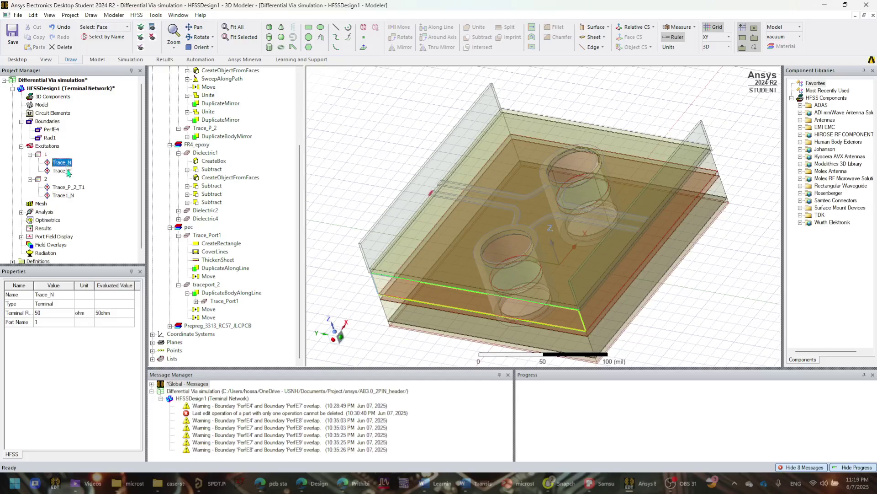
click(67, 172)
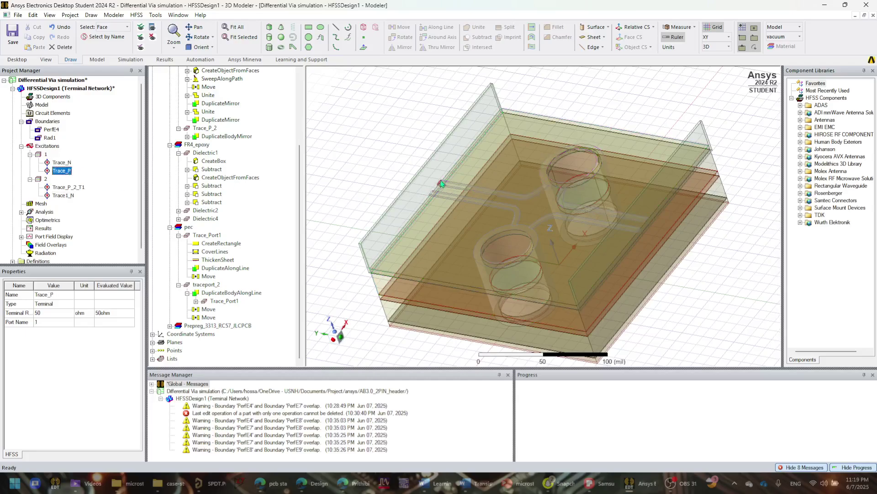
click(68, 187)
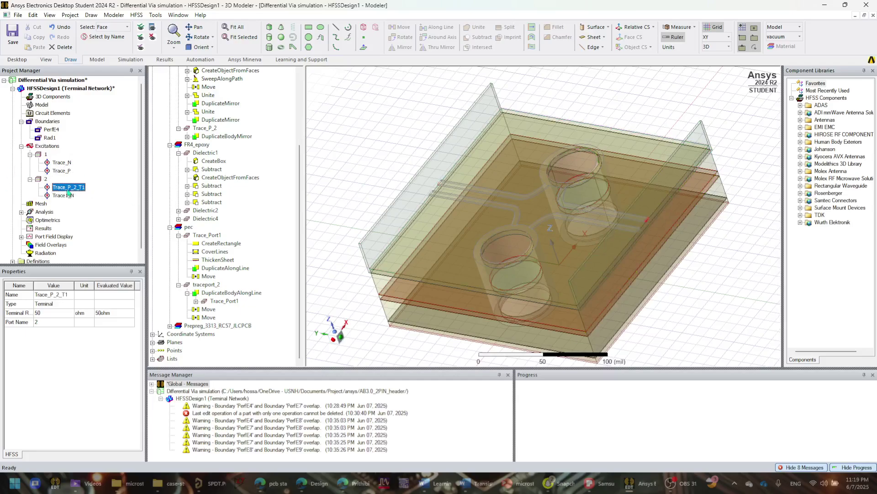
double_click(70, 187)
drag(464, 190, 424, 192)
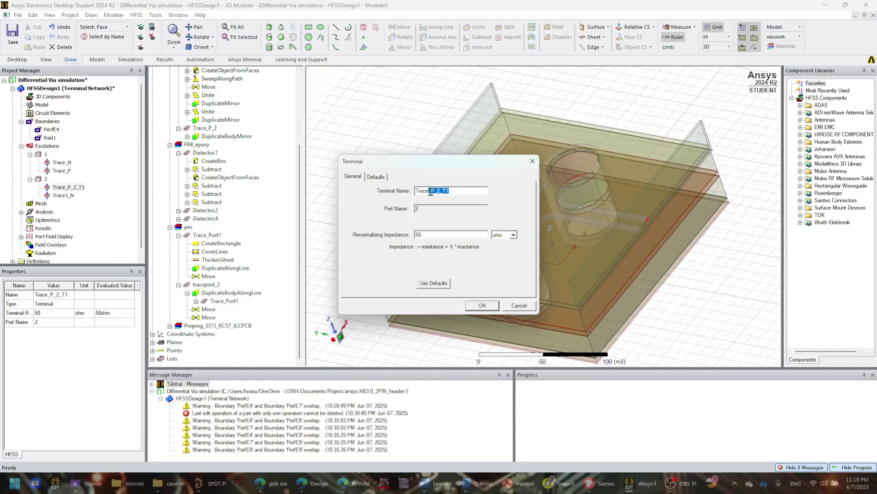
key(BackSpace)
click(481, 304)
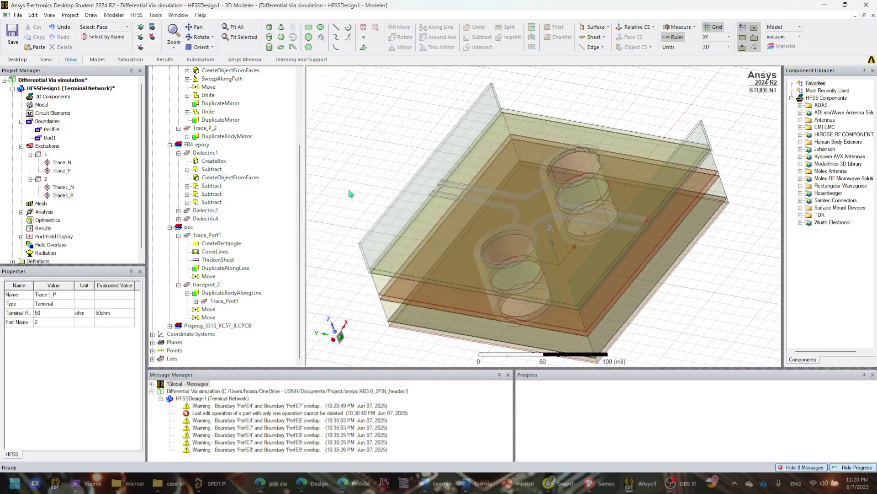
- Check the terminals of both ports and define two differential pairs, Trace_N with Trace_P and Trace1_N with Trace1_P
click(67, 171)
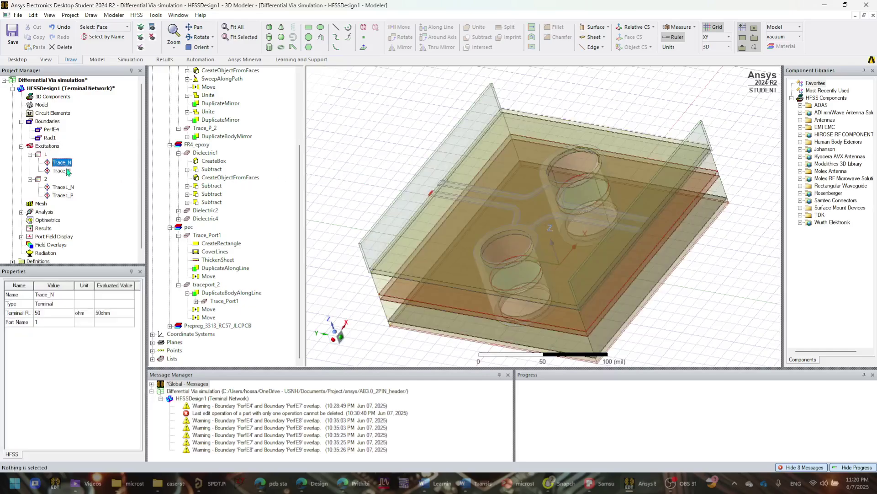
click(70, 196)
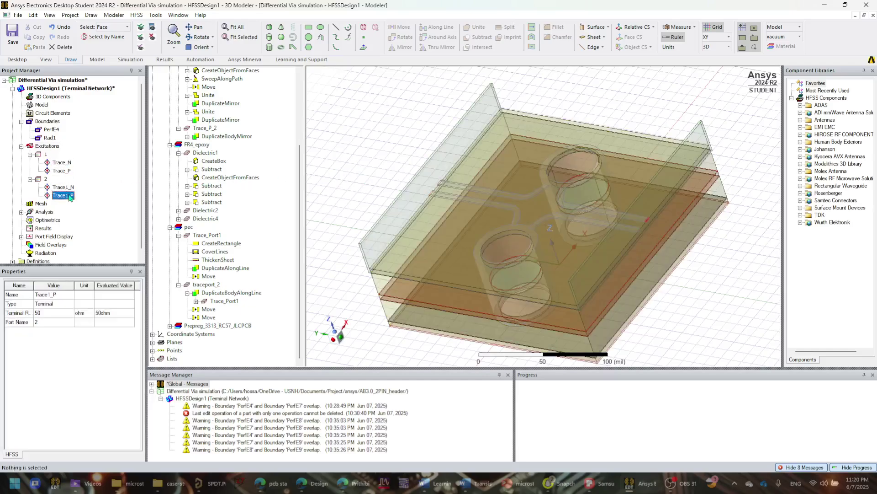
click(71, 187)
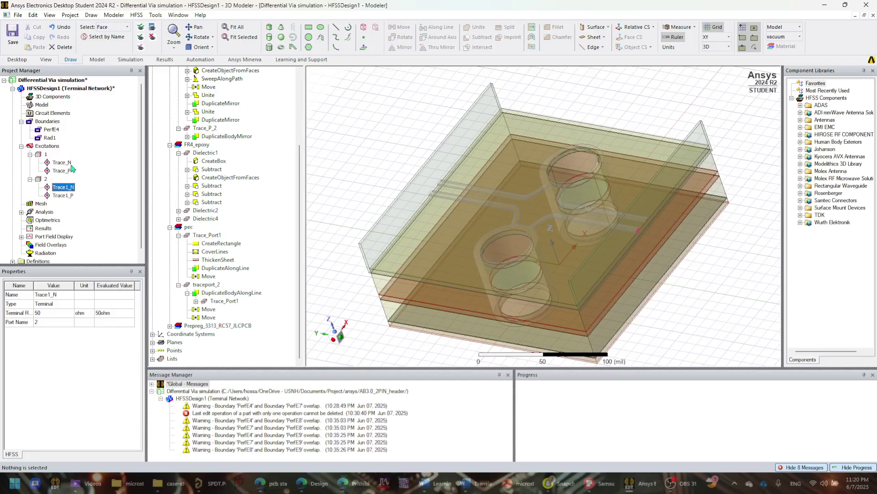
click(64, 162)
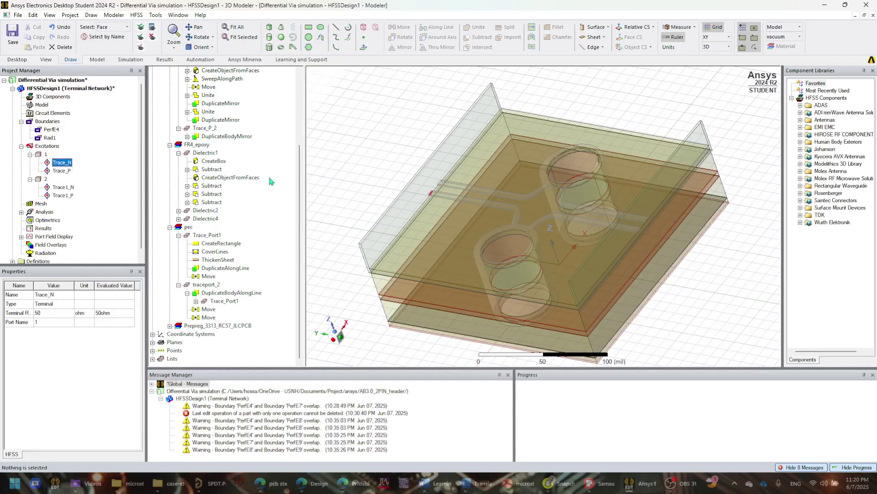
right_click(57, 147)
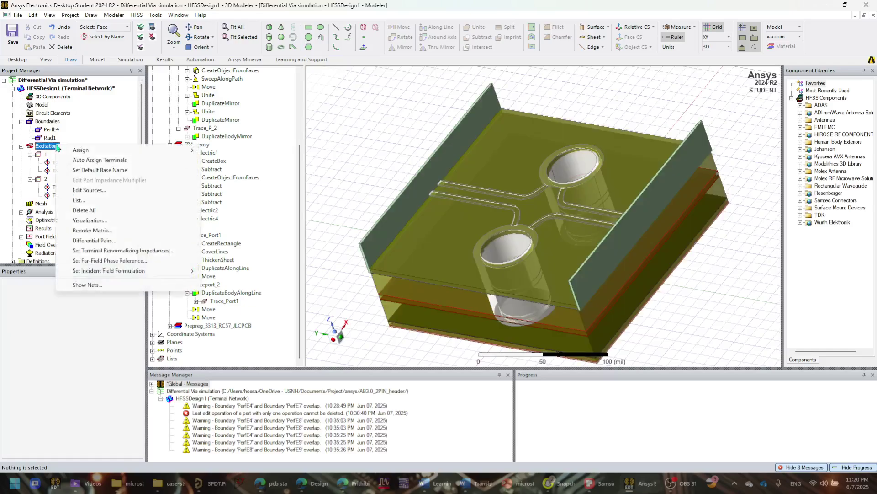
click(117, 242)
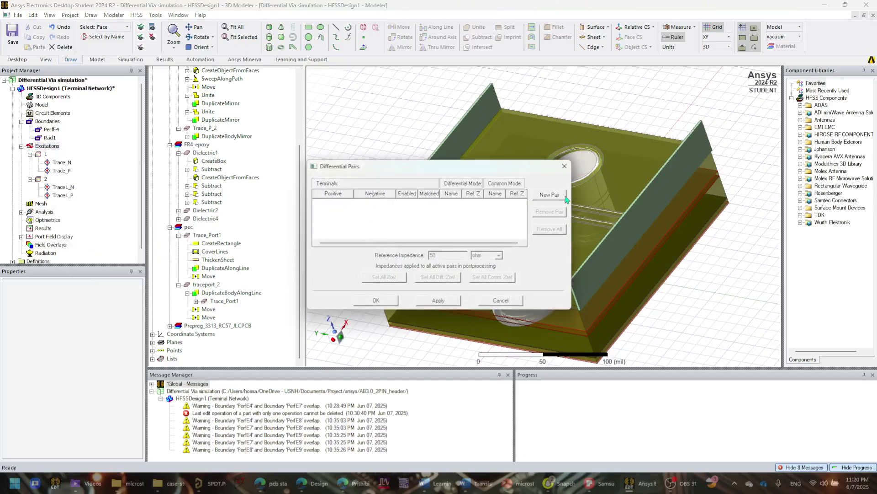
click(550, 195)
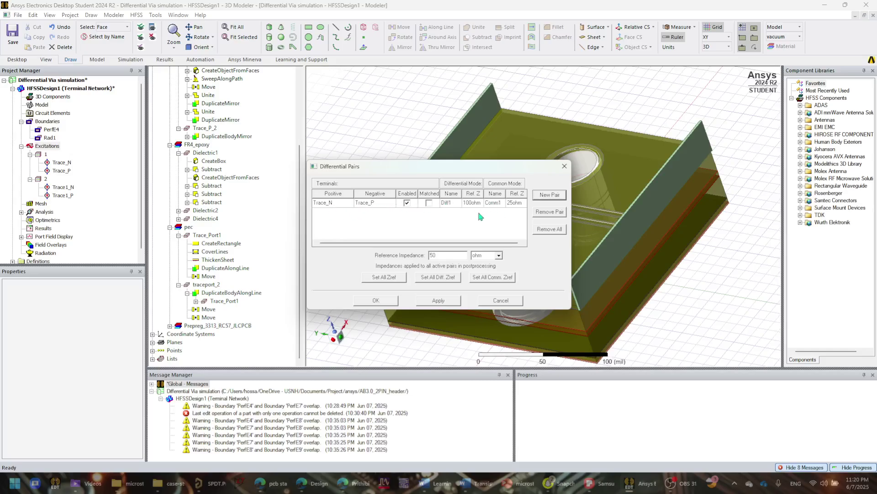
click(545, 197)
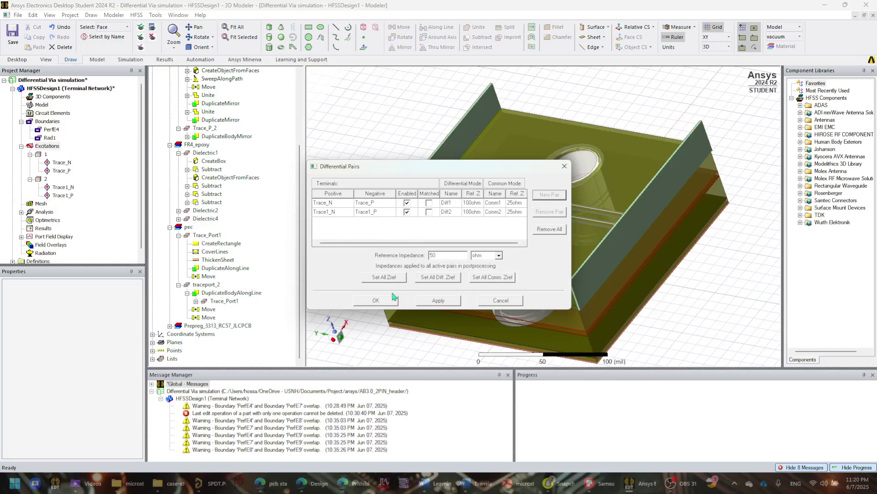
click(375, 300)
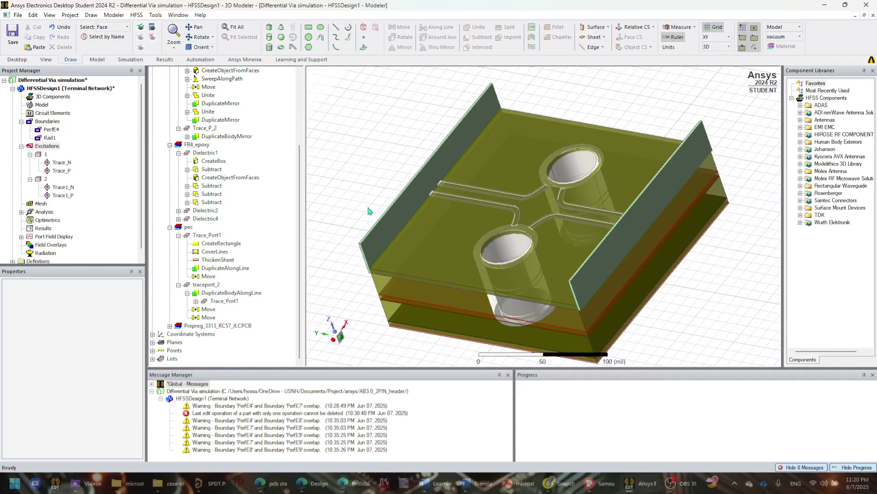
- Edit the post-process sources so that Trace_P is excited with a magnitude of 1 V and a phase of 180 deg
right_click(52, 147)
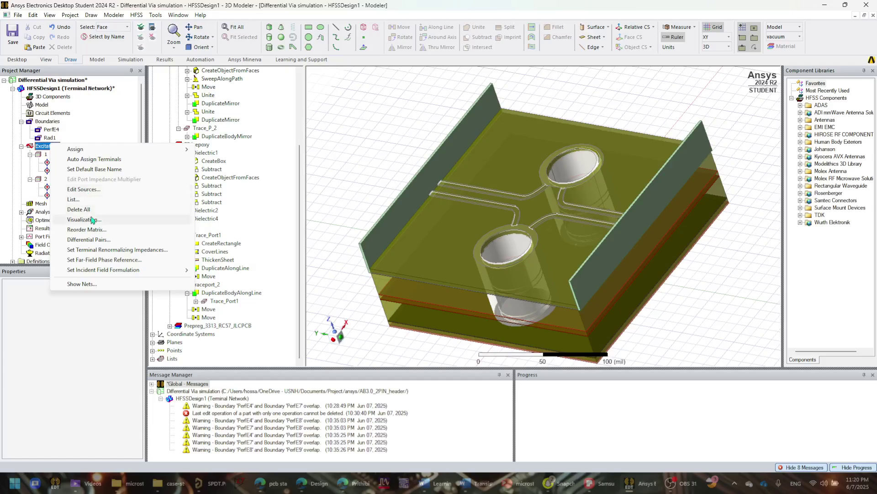
click(83, 189)
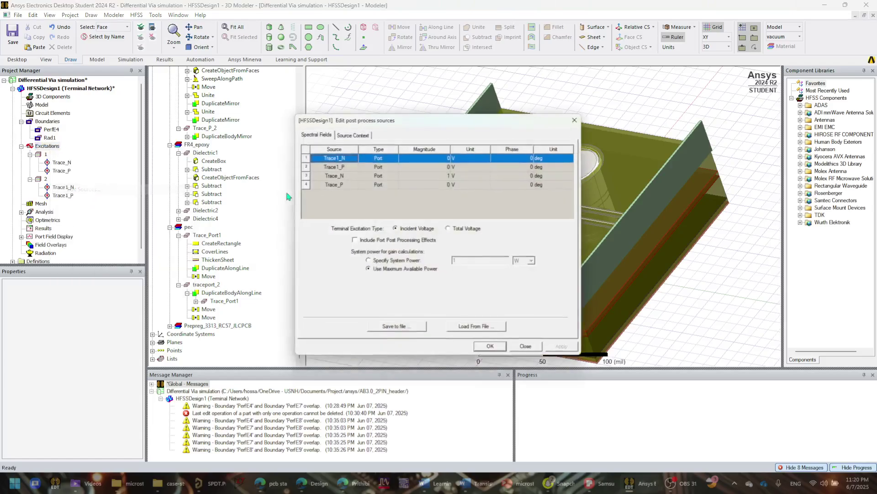
double_click(436, 184)
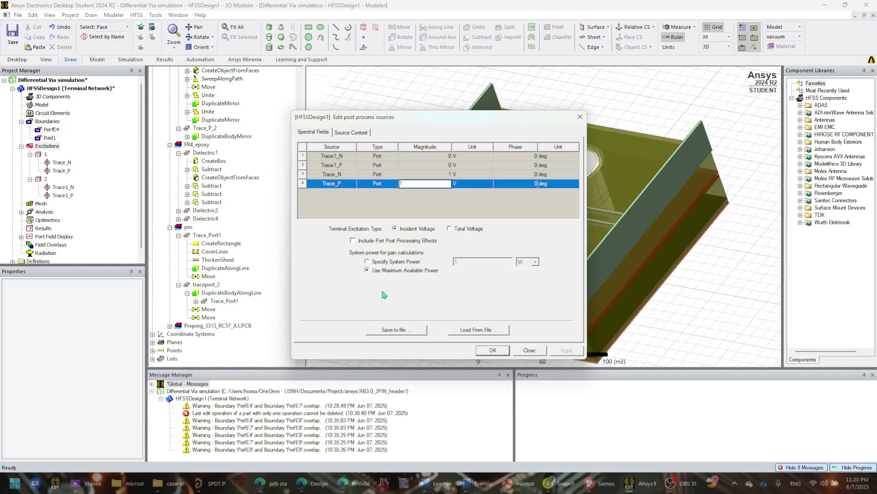
click(511, 183)
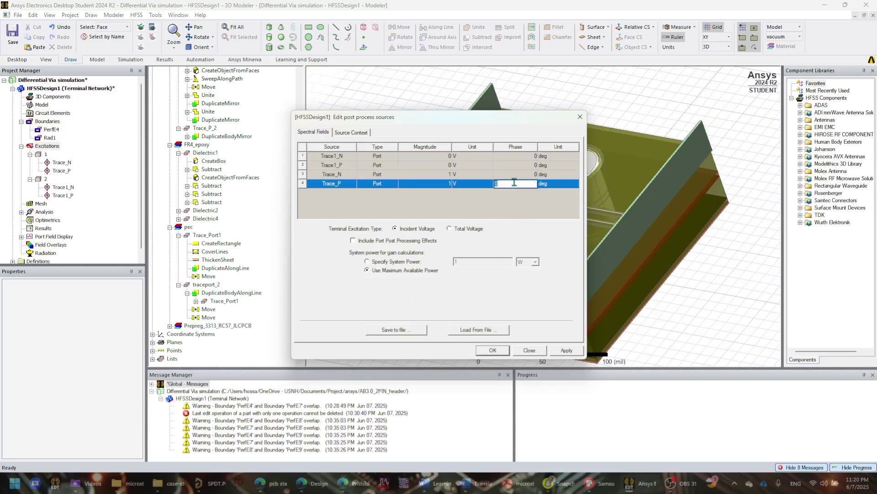
click(530, 206)
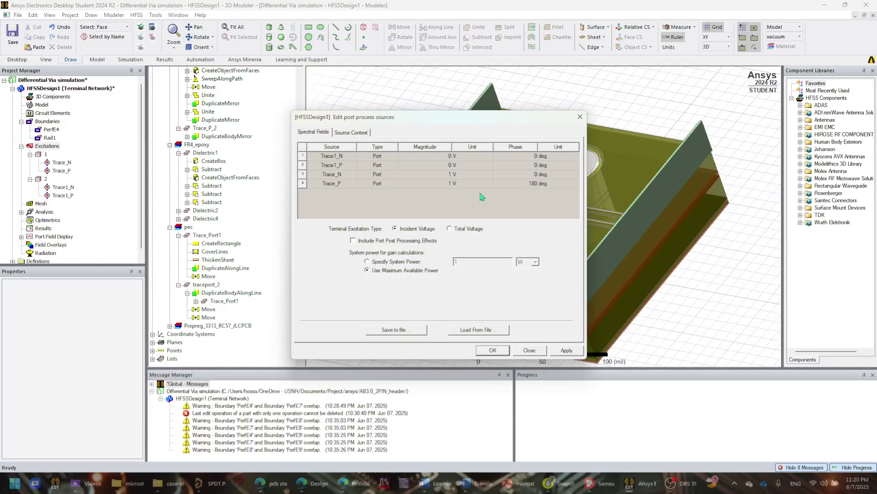
click(565, 350)
click(493, 350)
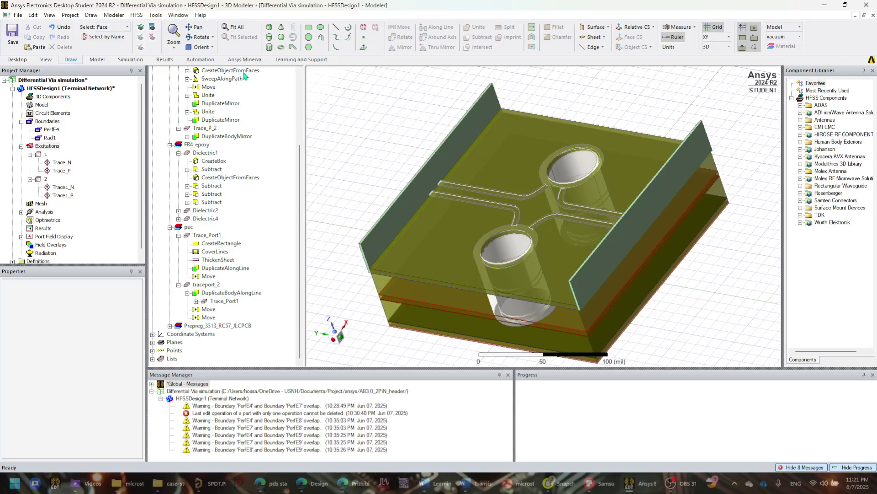
- Run a validation check on the HFSSDesign1 setup and close its report
click(130, 60)
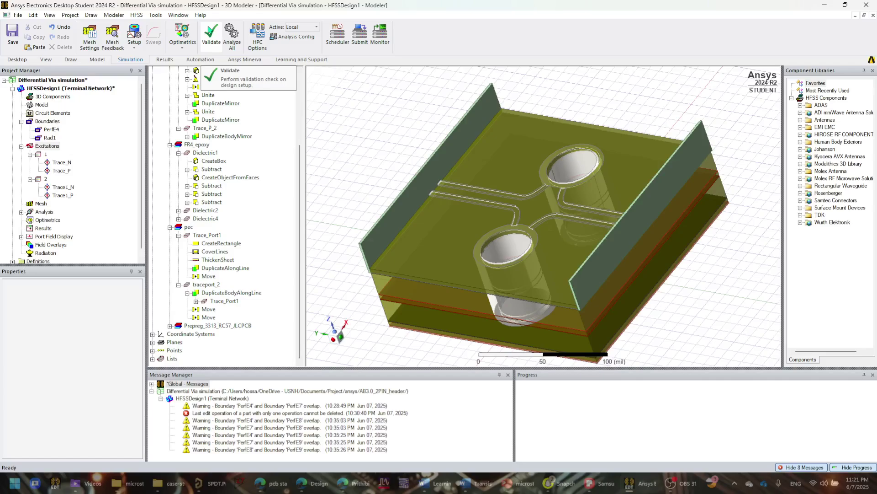
click(210, 33)
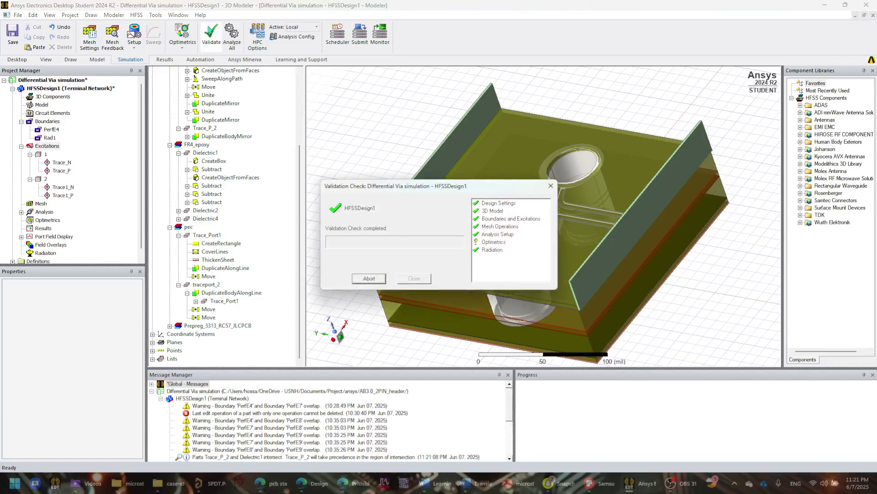
click(550, 185)
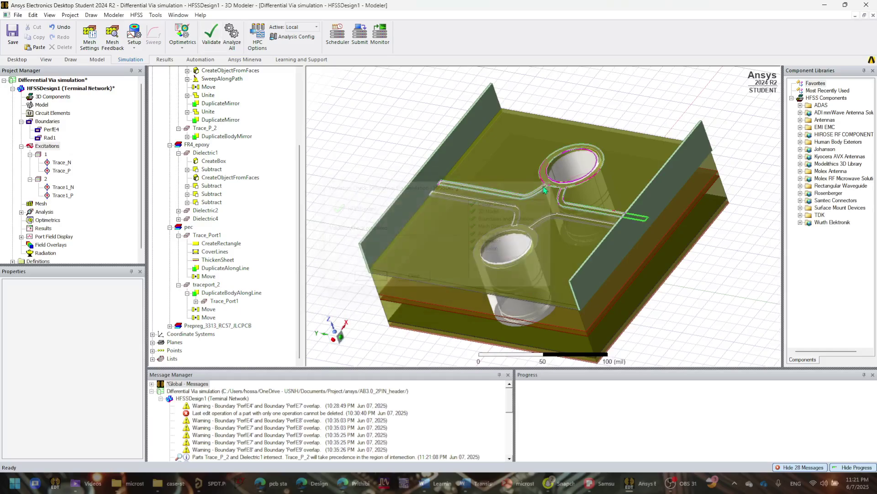
- Clear the messages for HFSSDesign1 and start the simulation of all solution setups
right_click(450, 428)
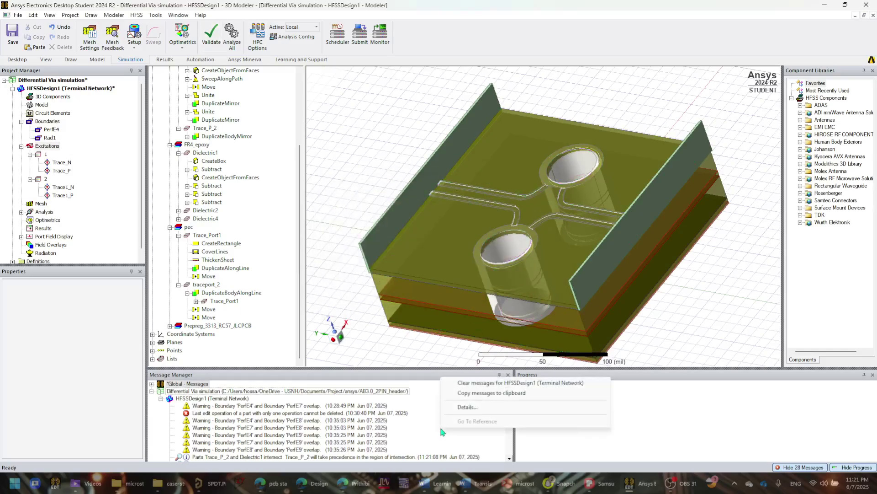
click(485, 389)
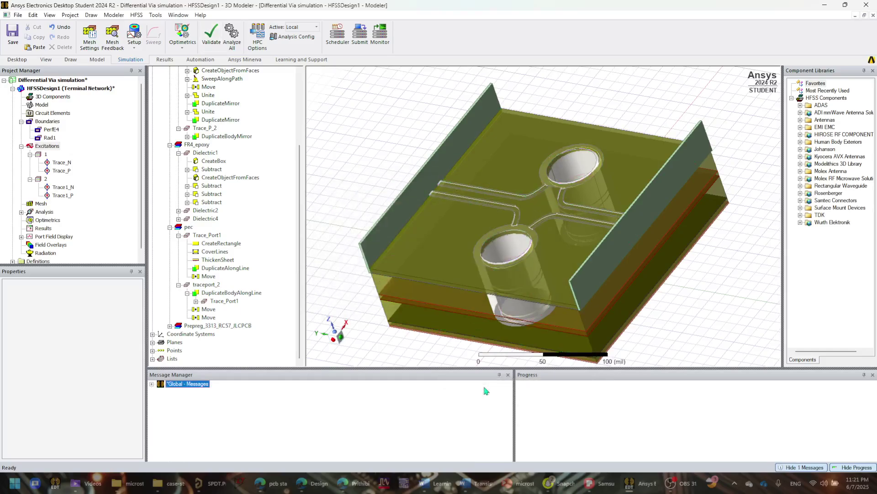
click(234, 46)
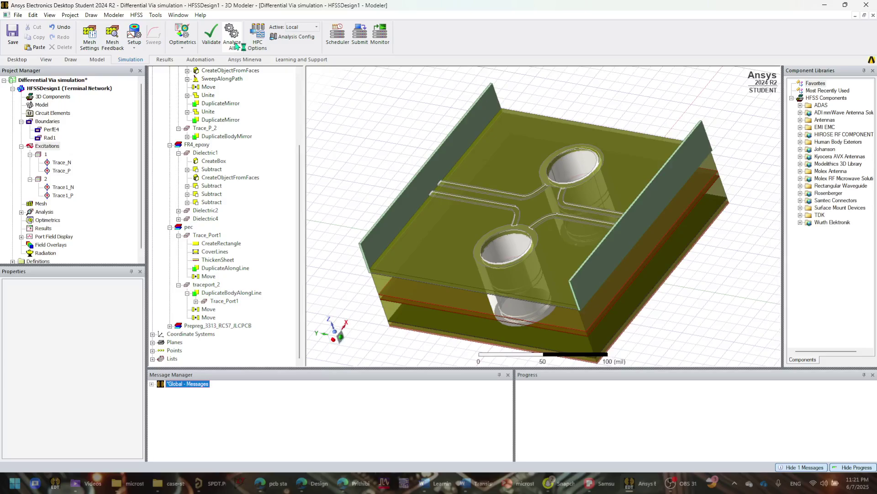